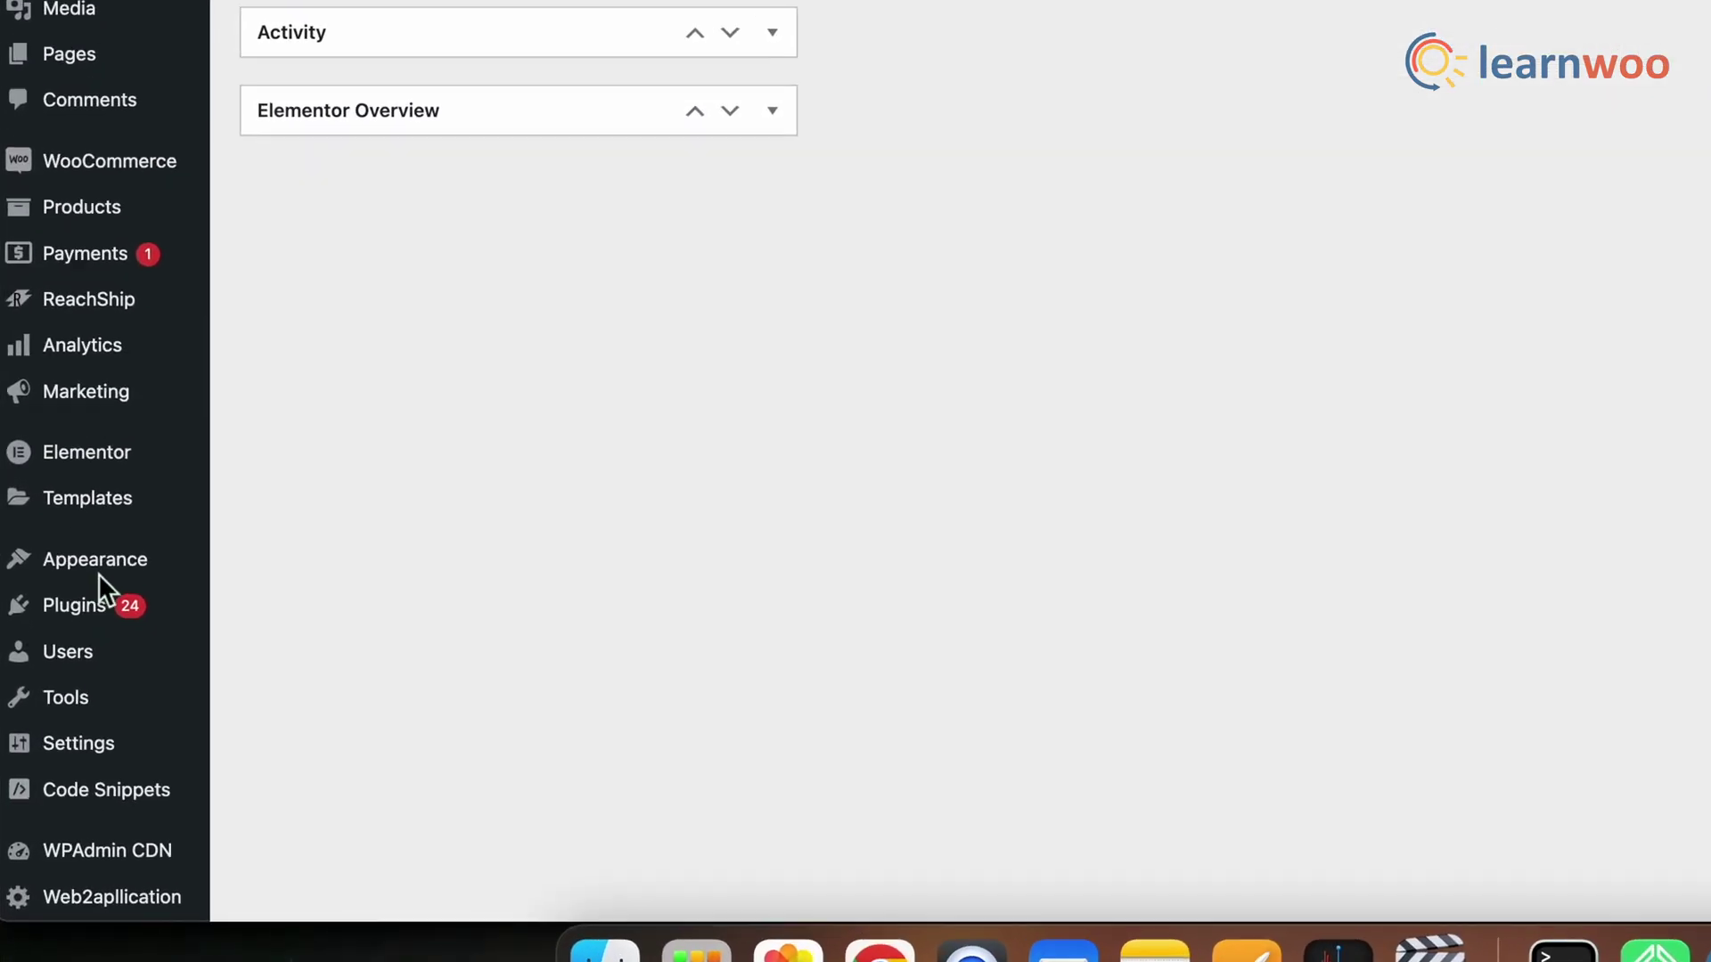
- Open the WooCommerce Checkout options in the theme Customizer
mouse_move(102, 594)
click(303, 579)
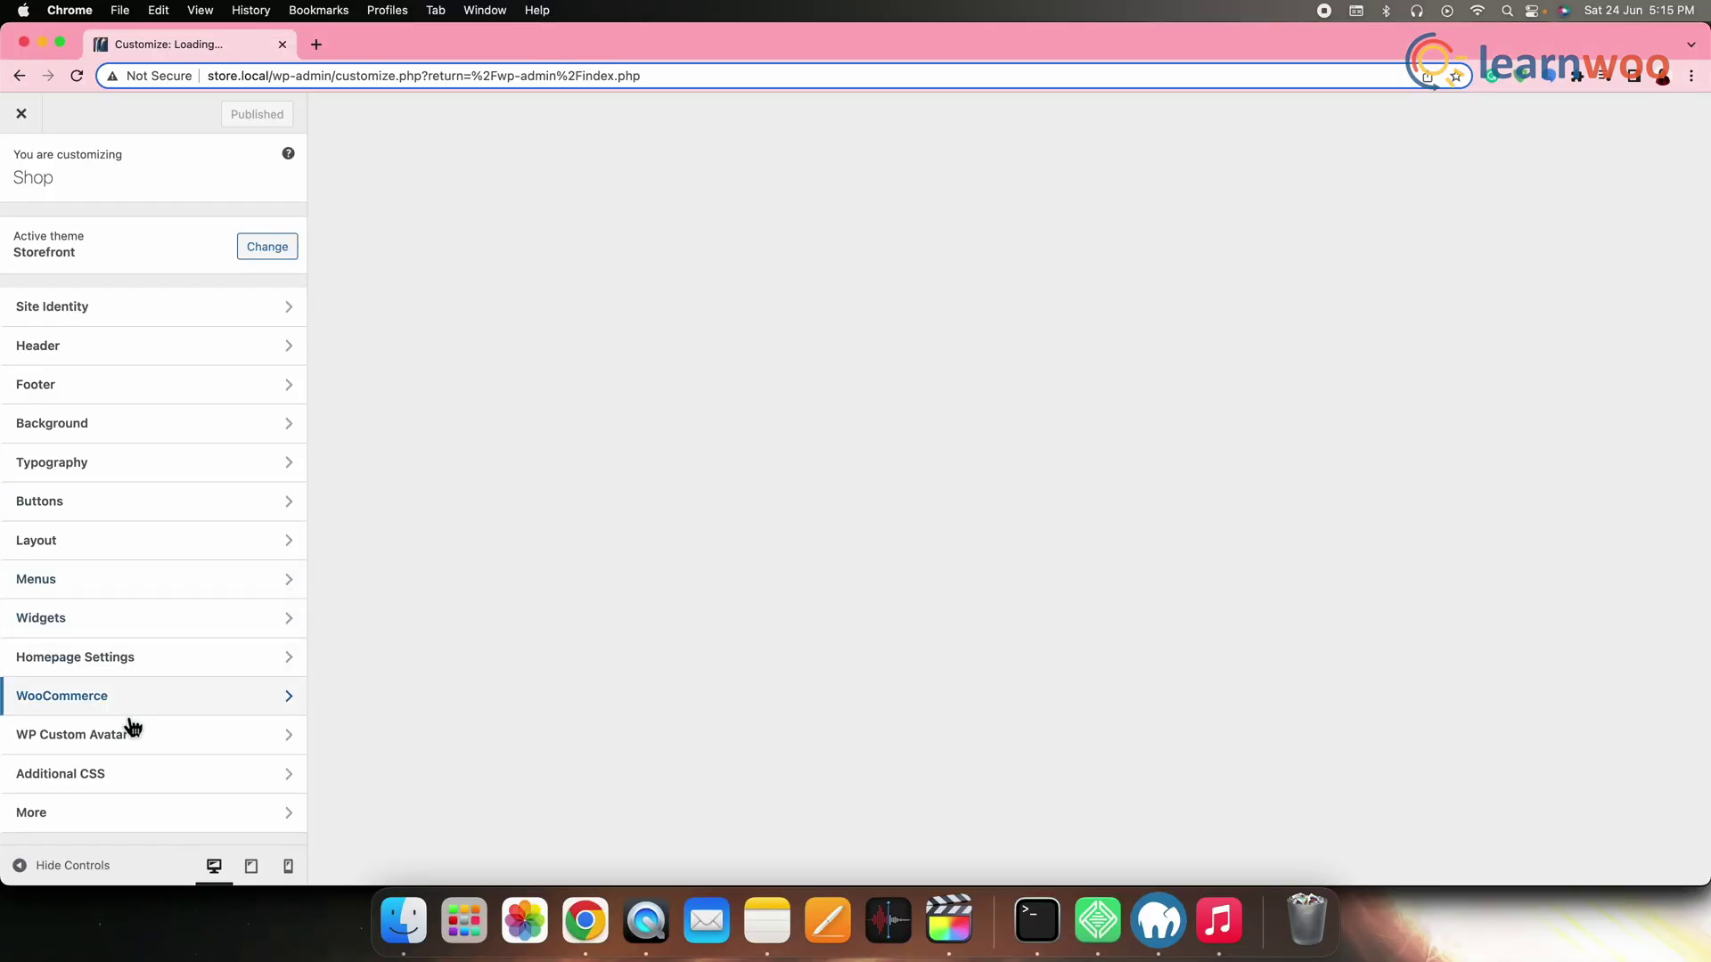
click(130, 711)
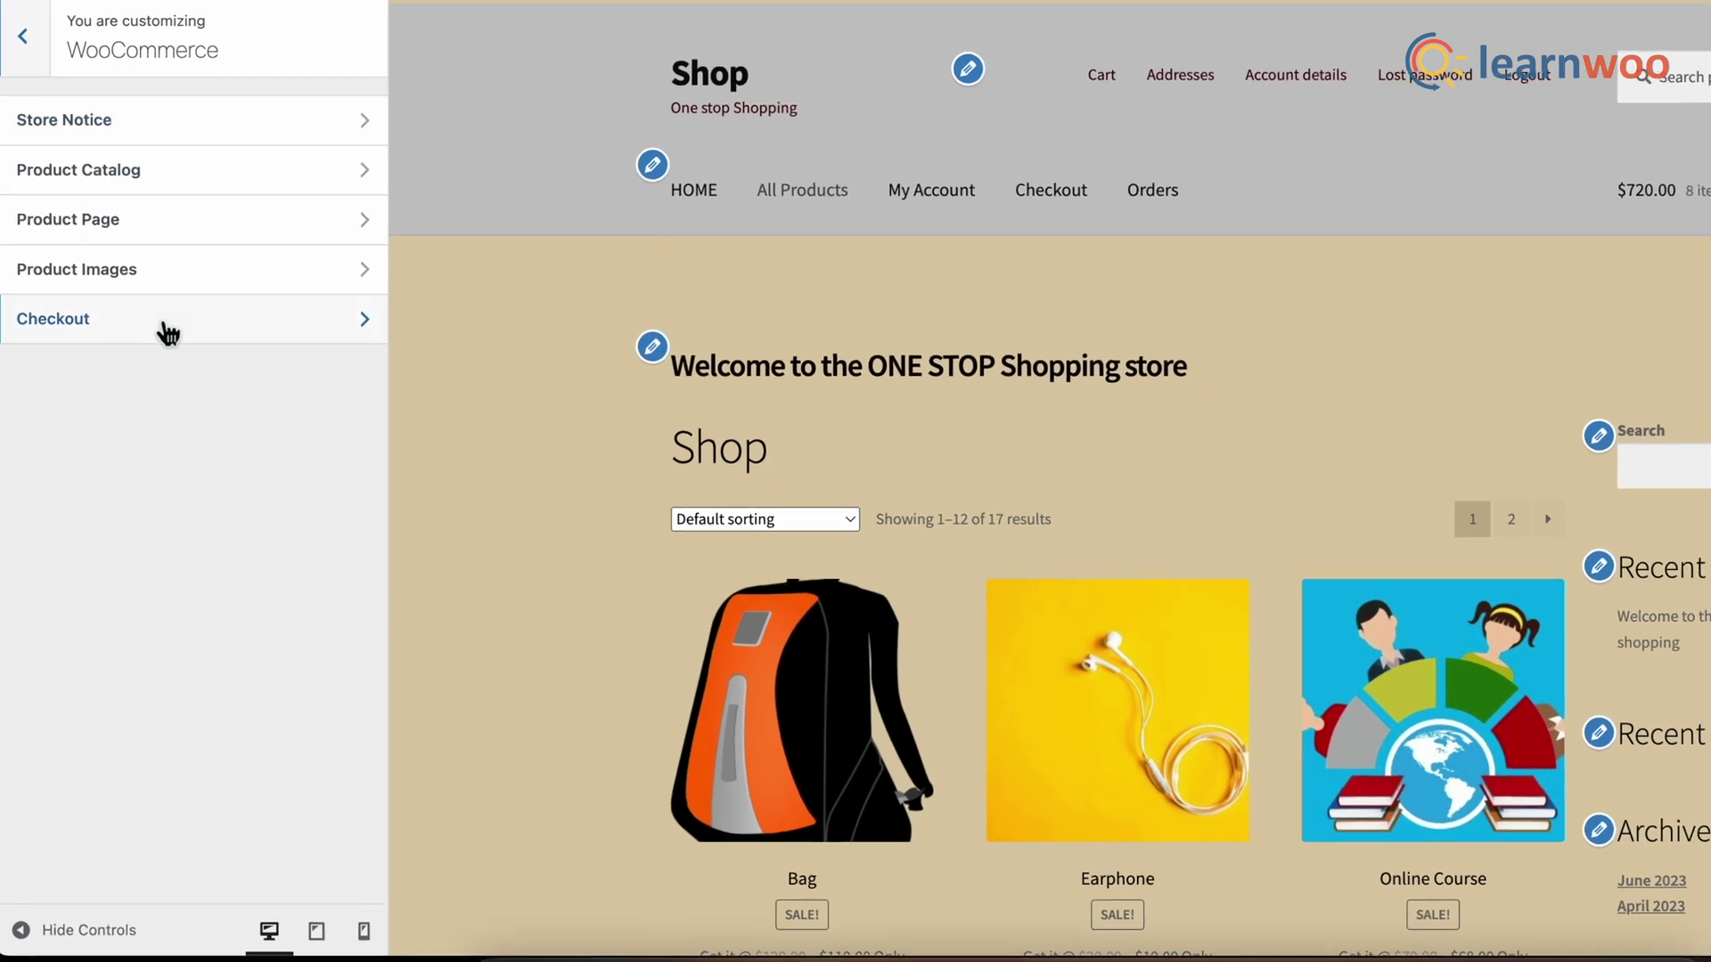
click(167, 334)
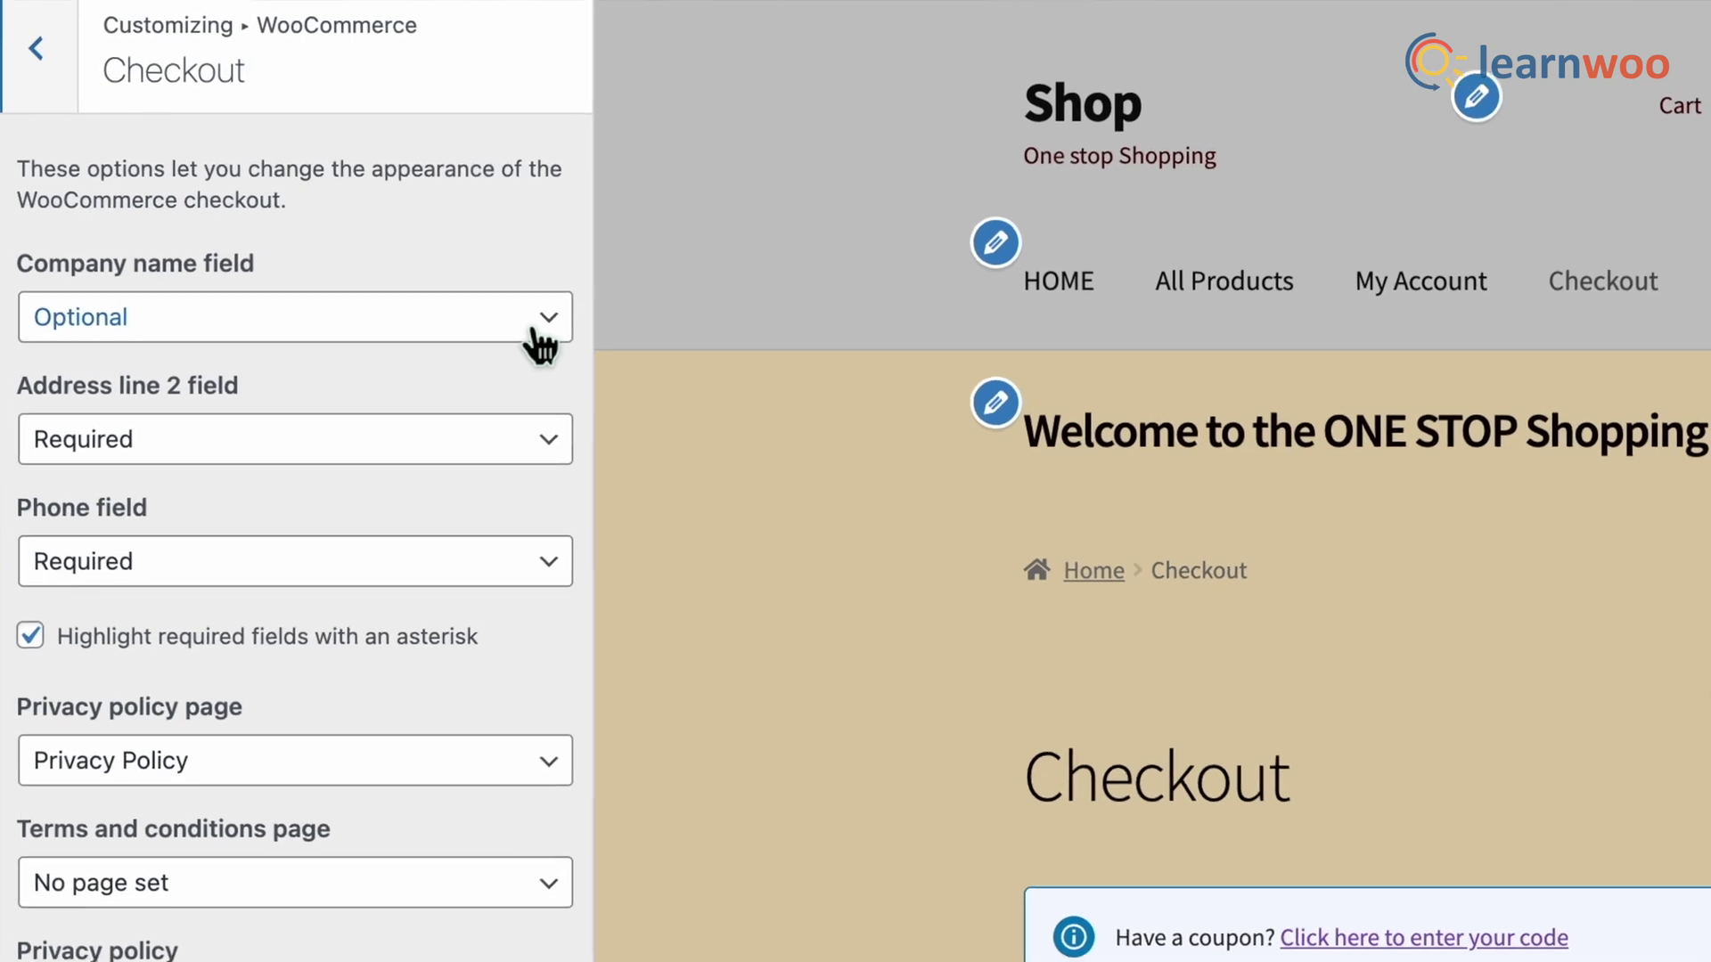
- Set both the Company name and Address line 2 checkout fields to Hidden
click(540, 344)
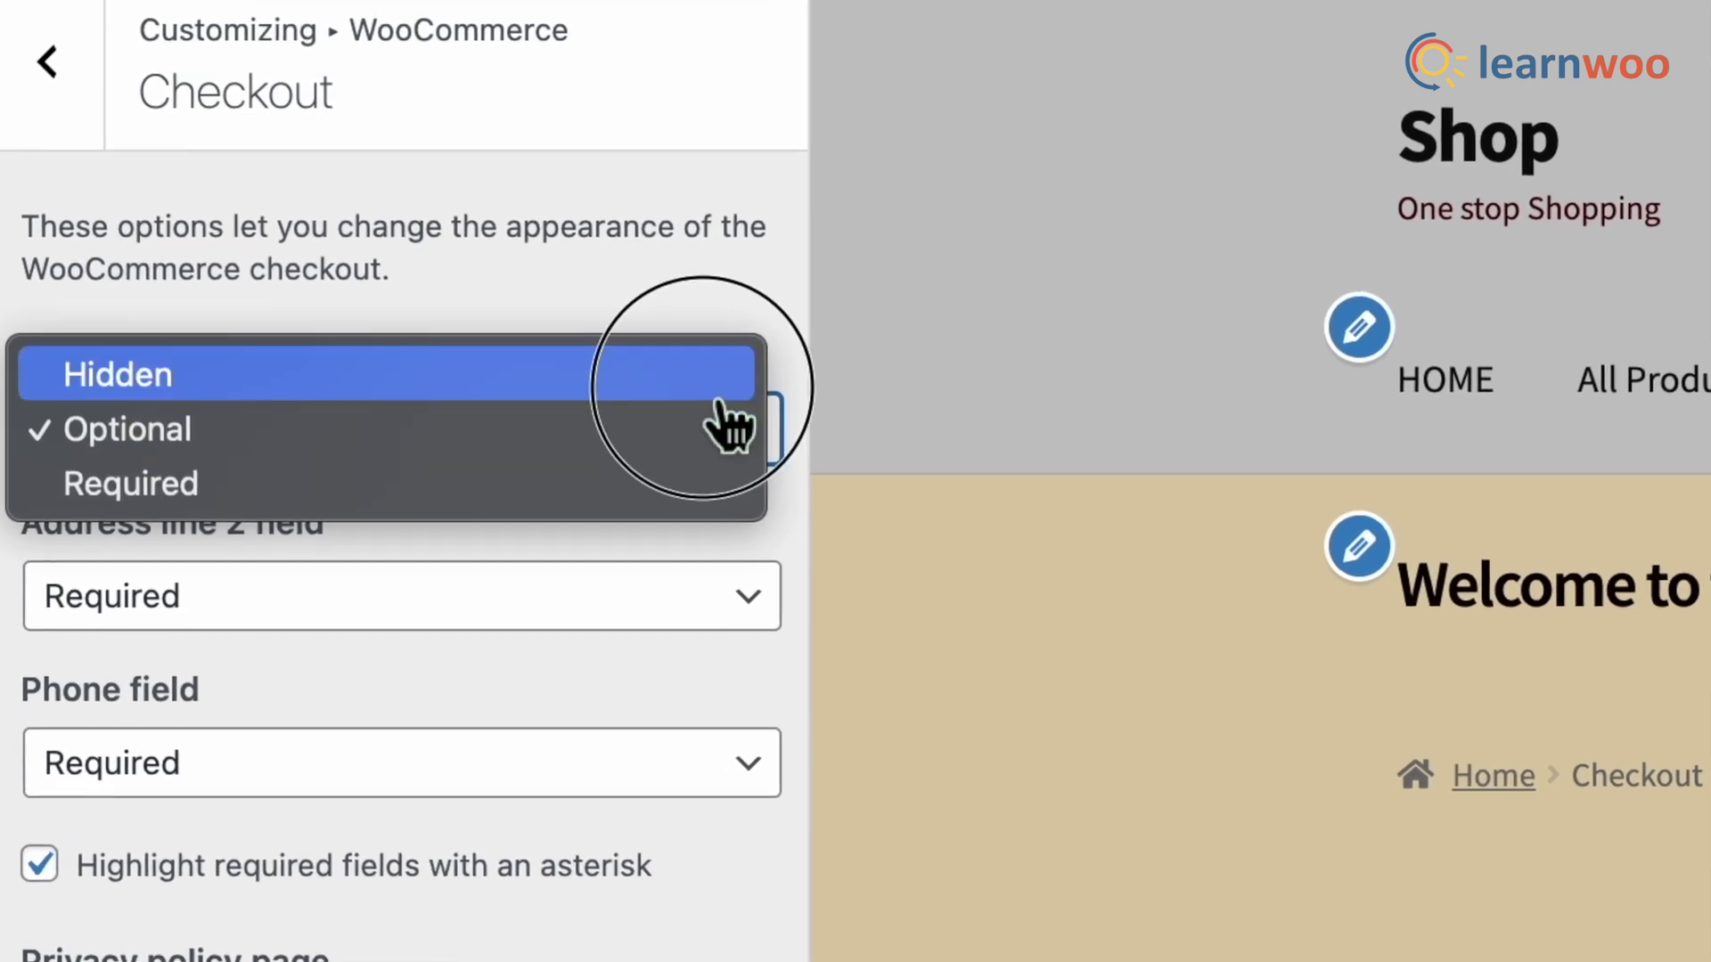
click(720, 399)
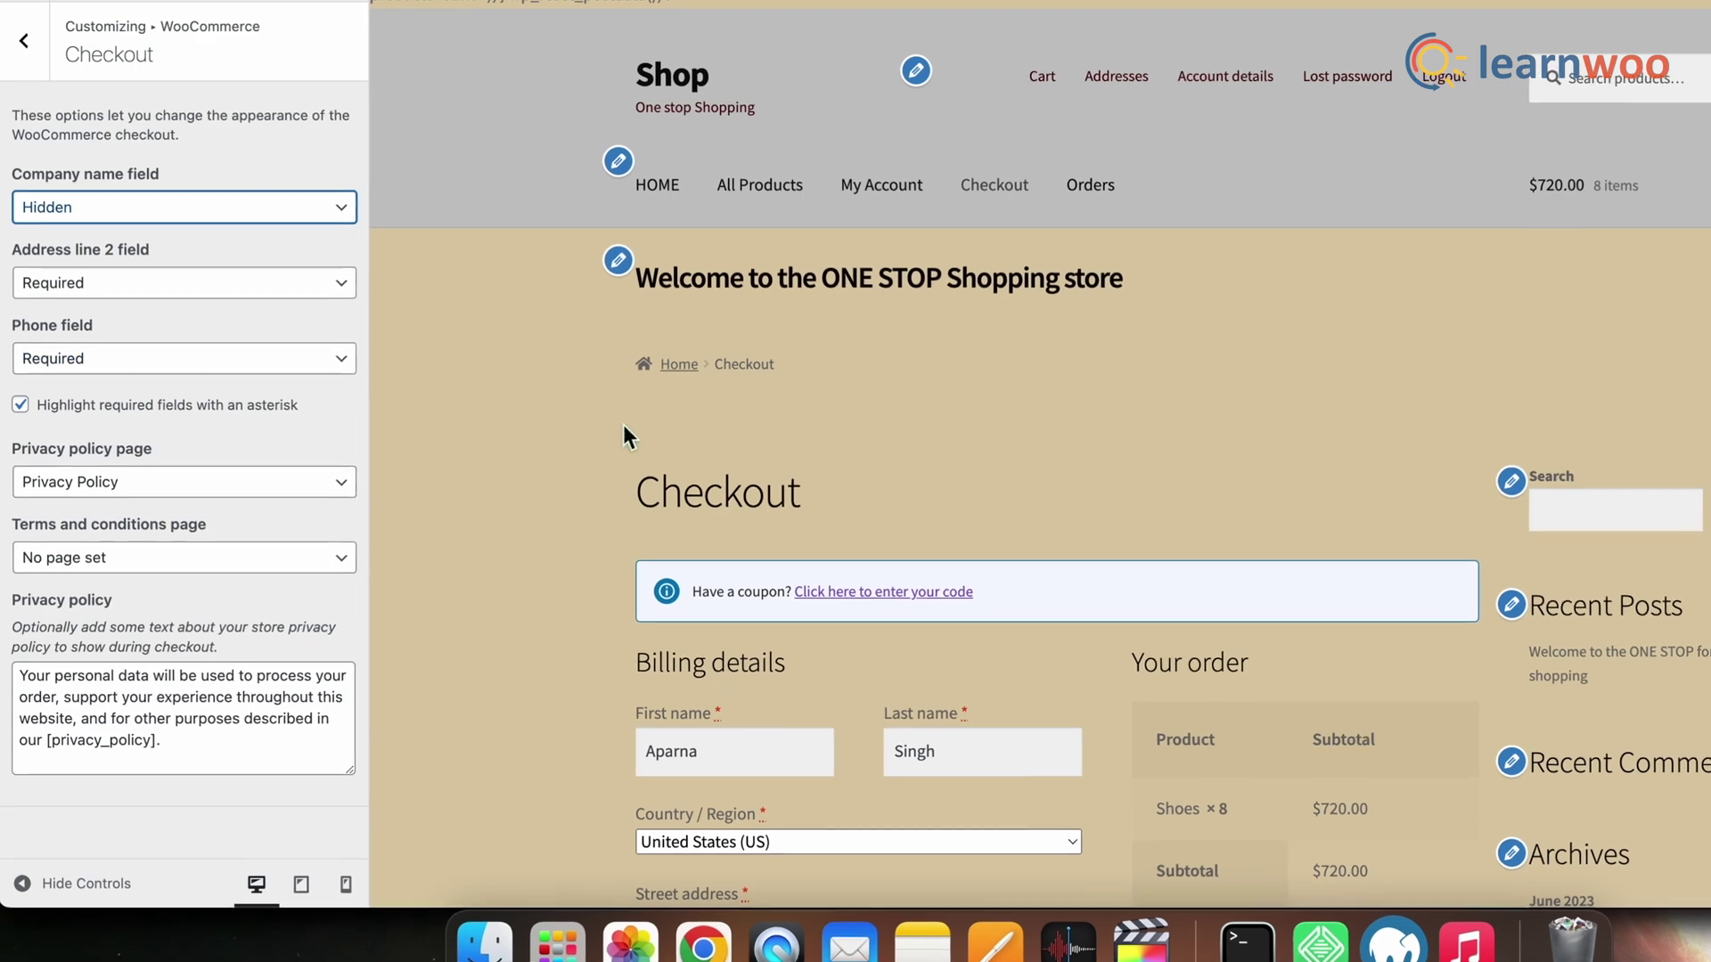
scroll(1018, 700, down, 8)
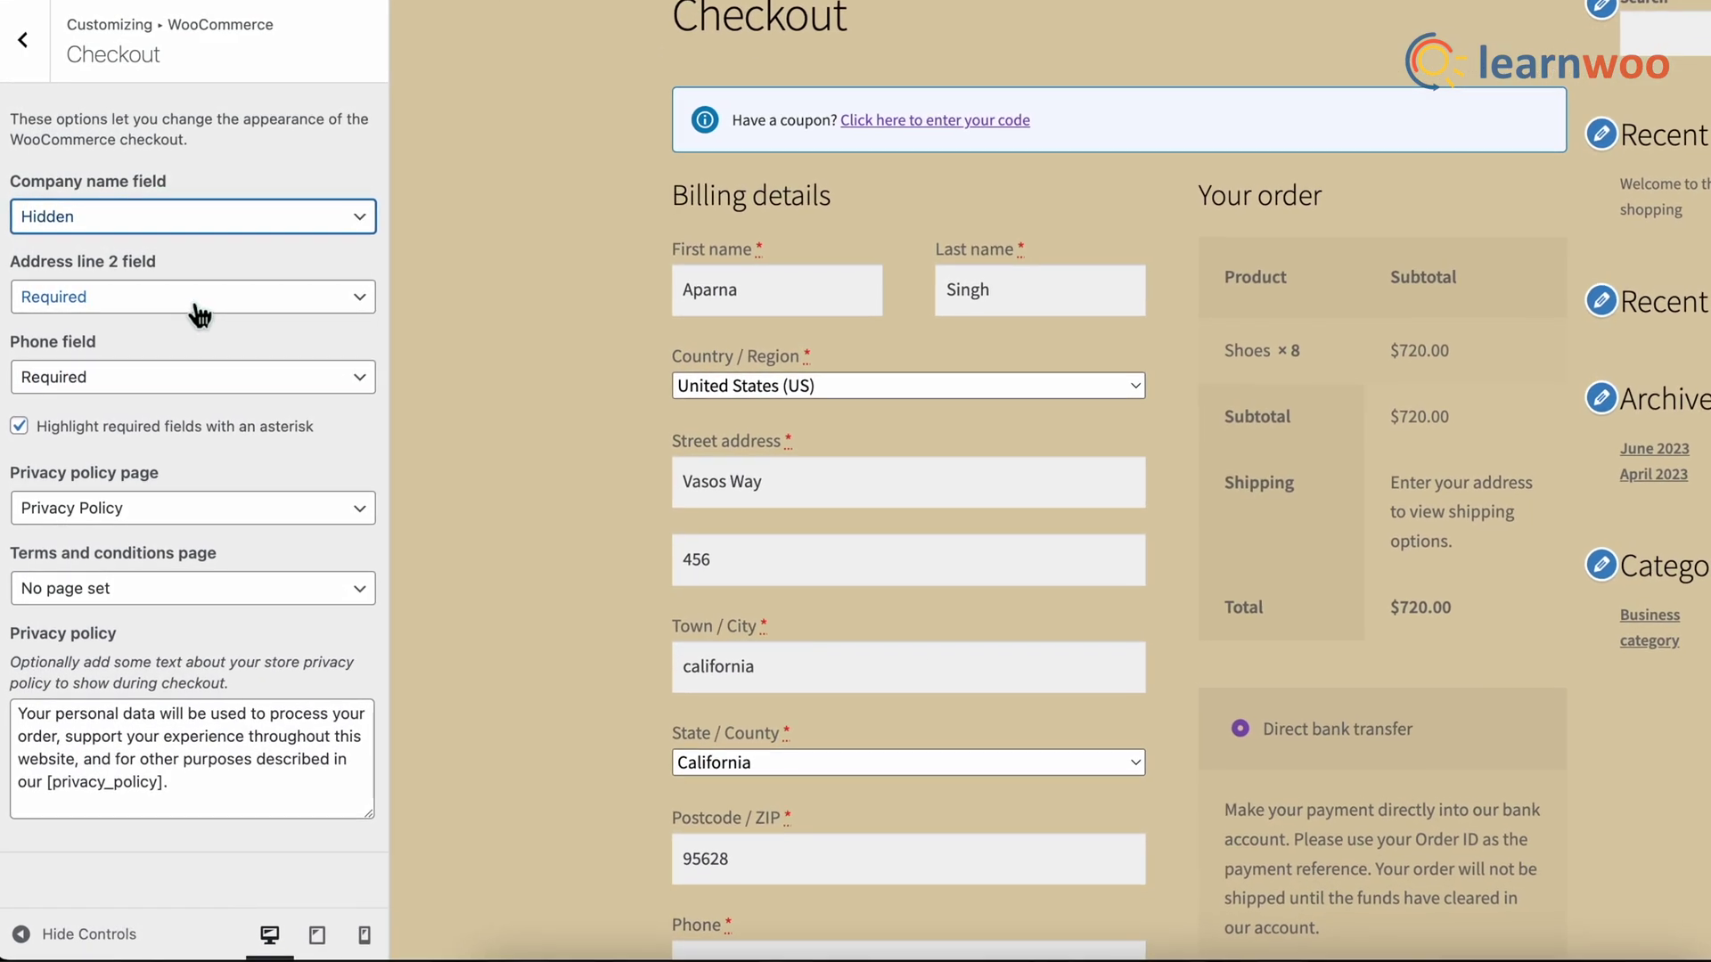
click(263, 298)
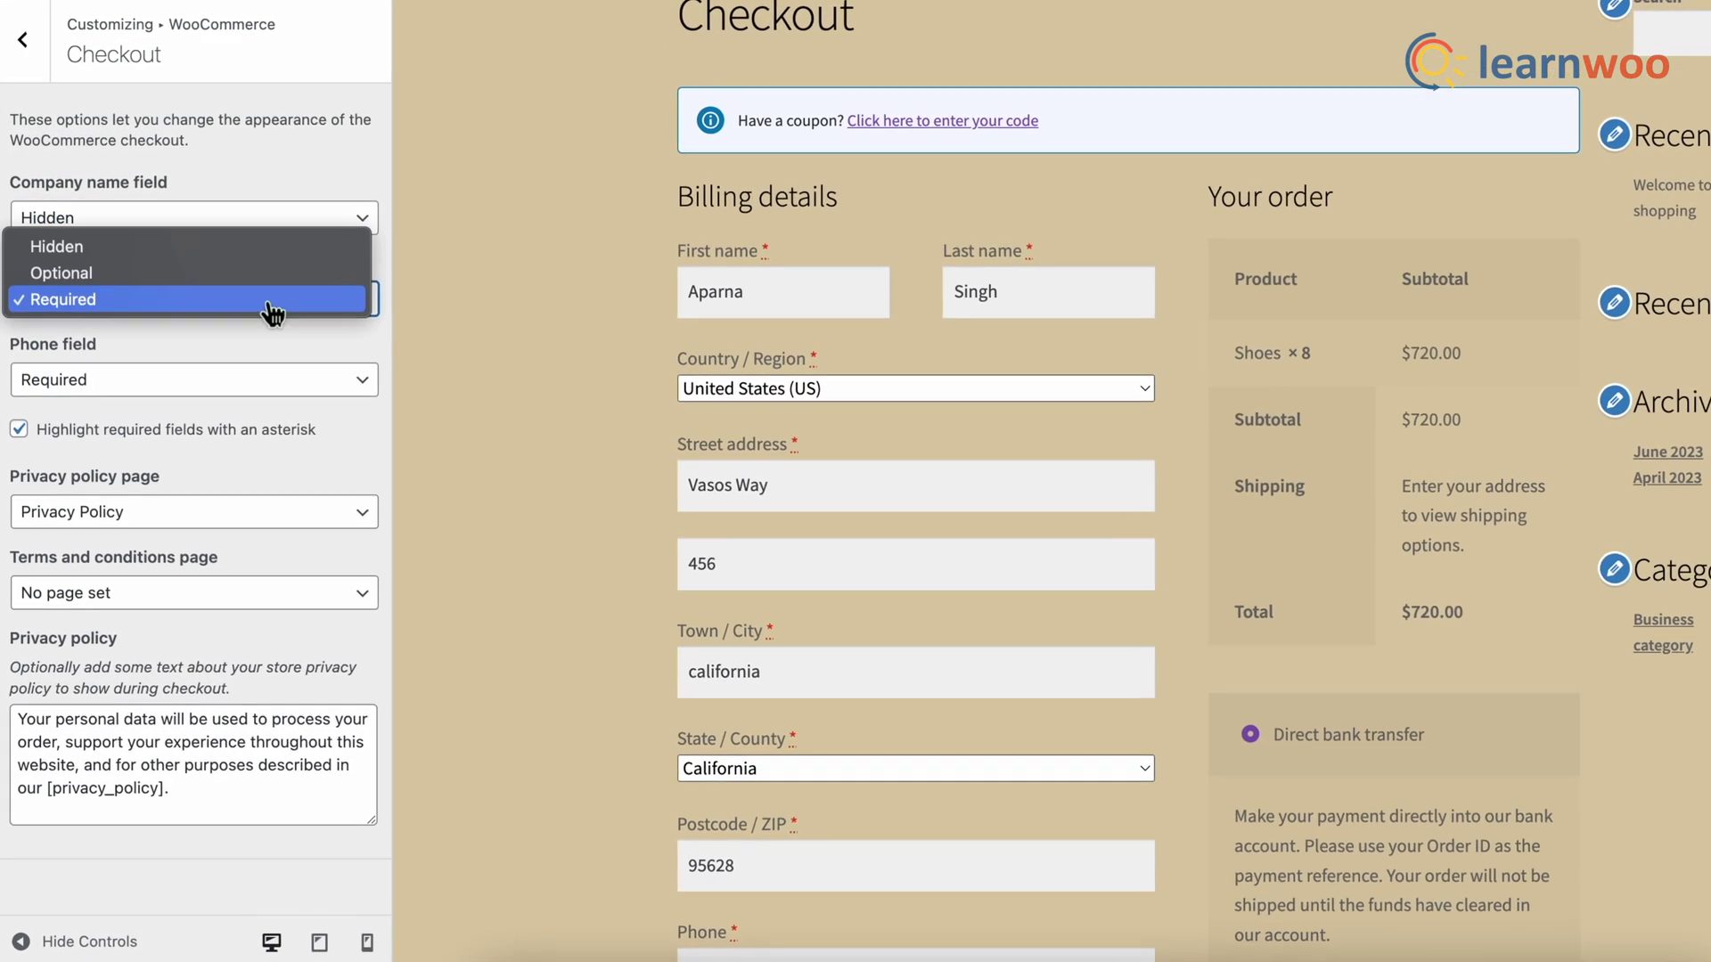
click(191, 247)
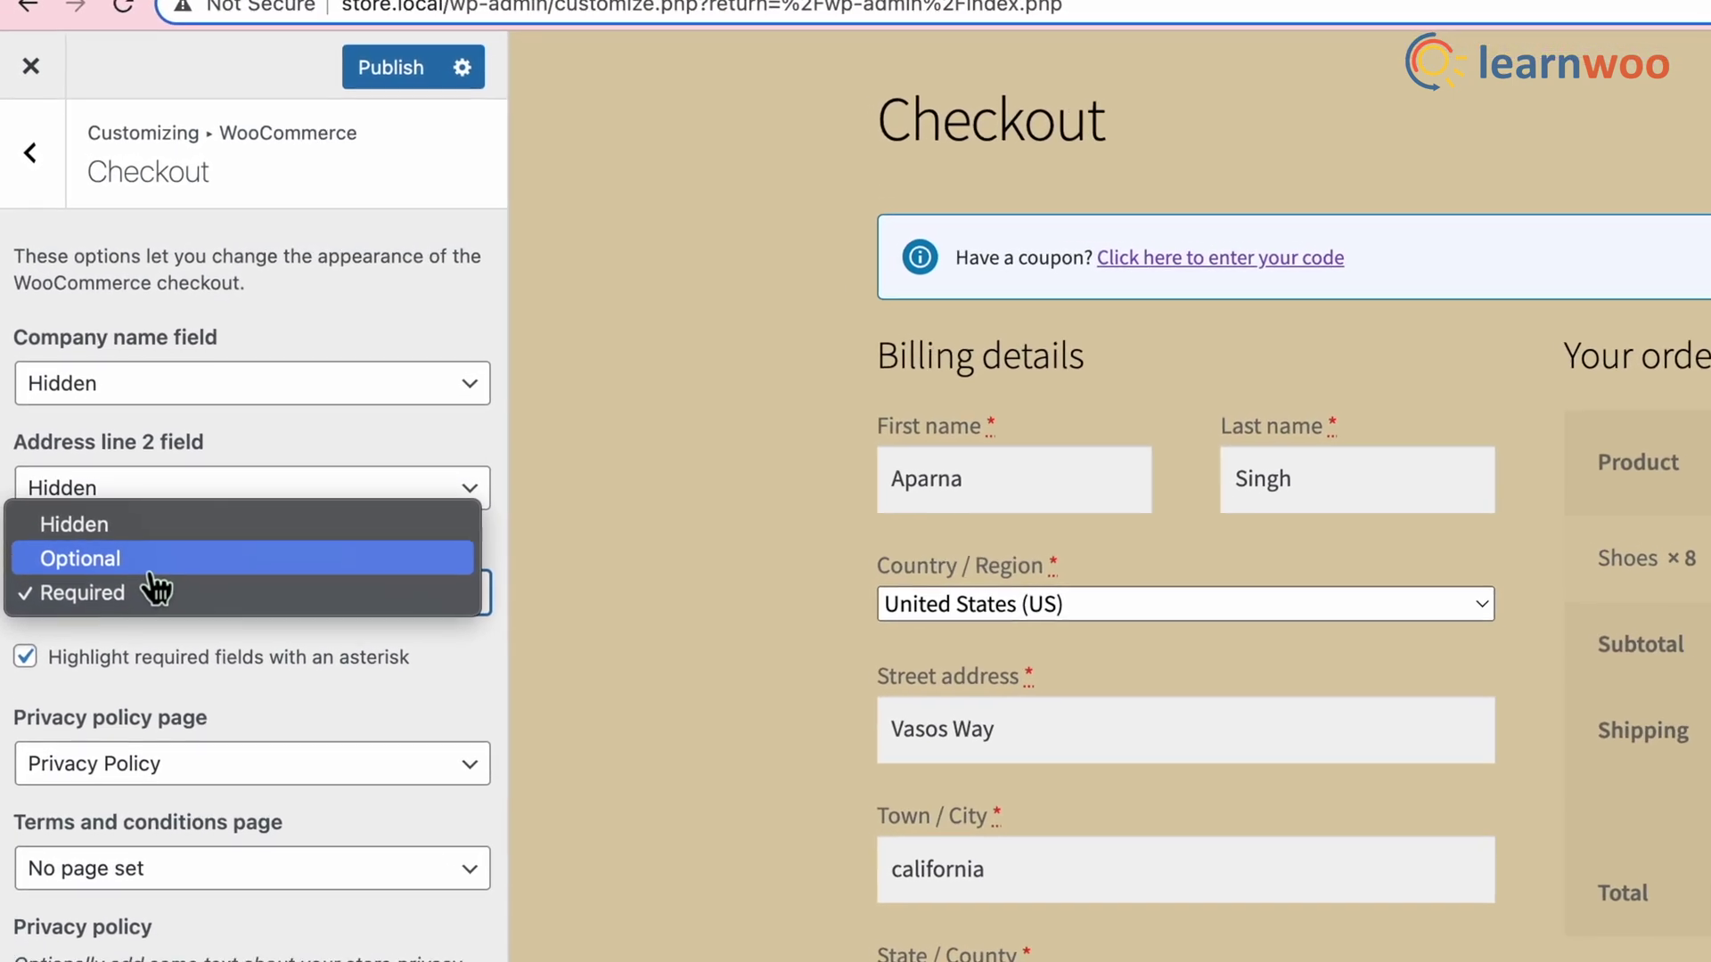
- Leave the Phone field set to Required
click(143, 567)
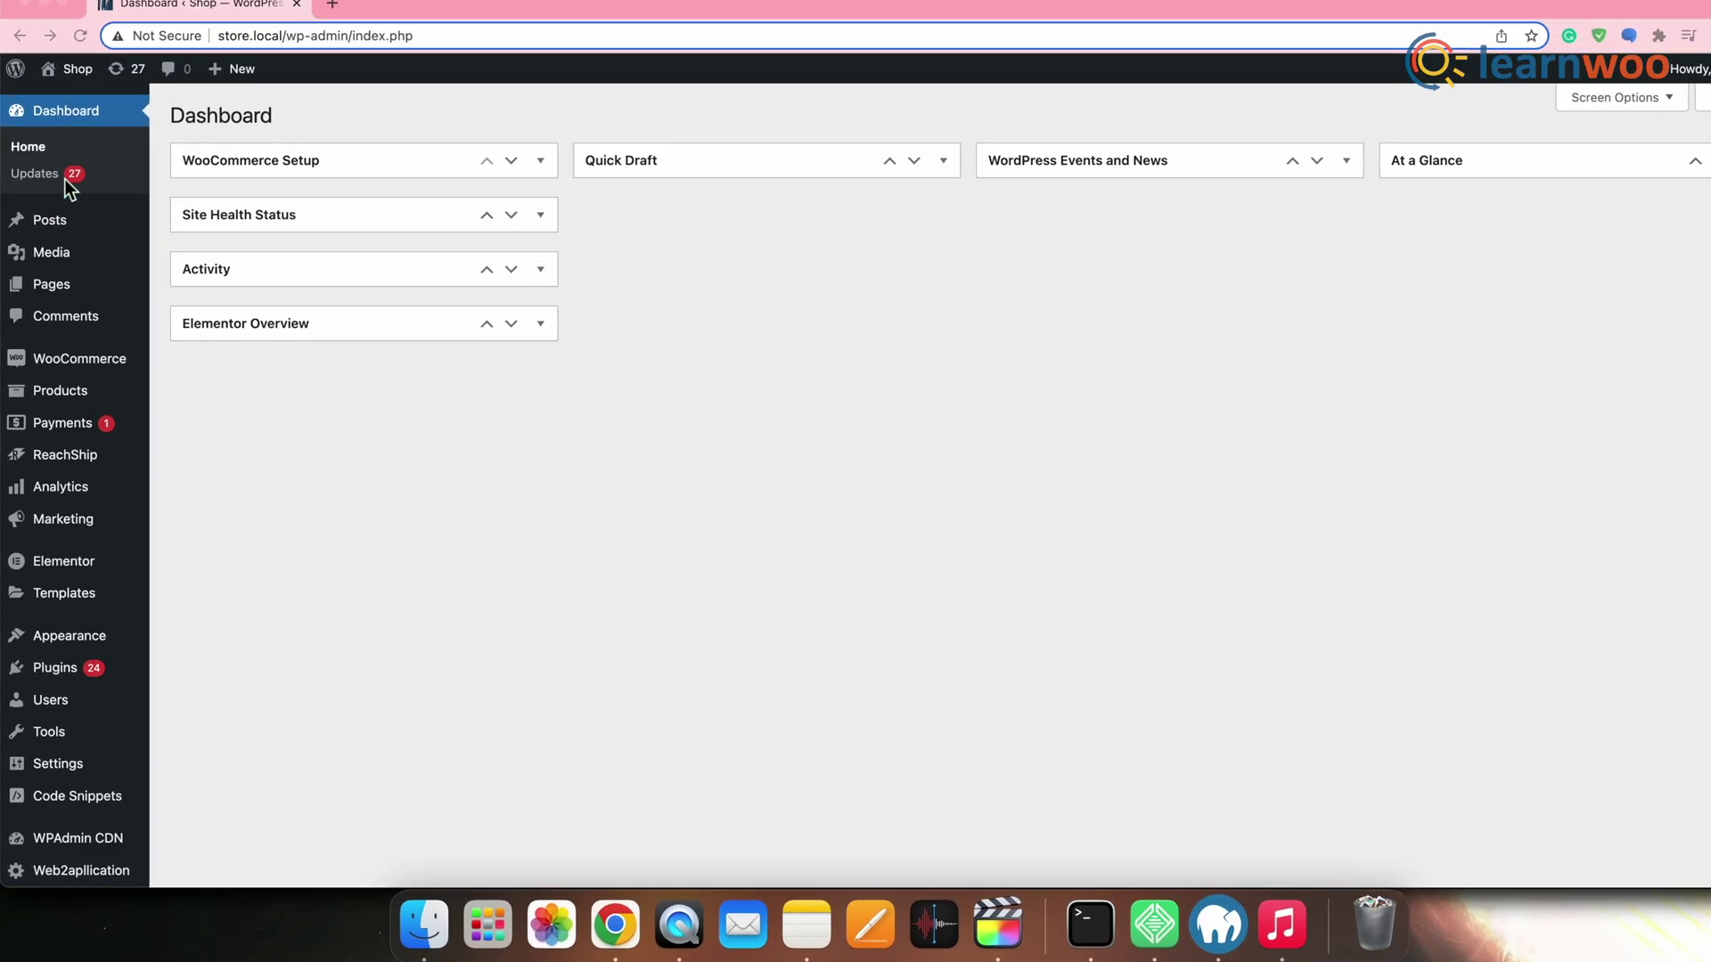
- Paste the wc_remove_checkout_fields snippet at the end of Storefront functions.php and save it
mouse_move(71, 649)
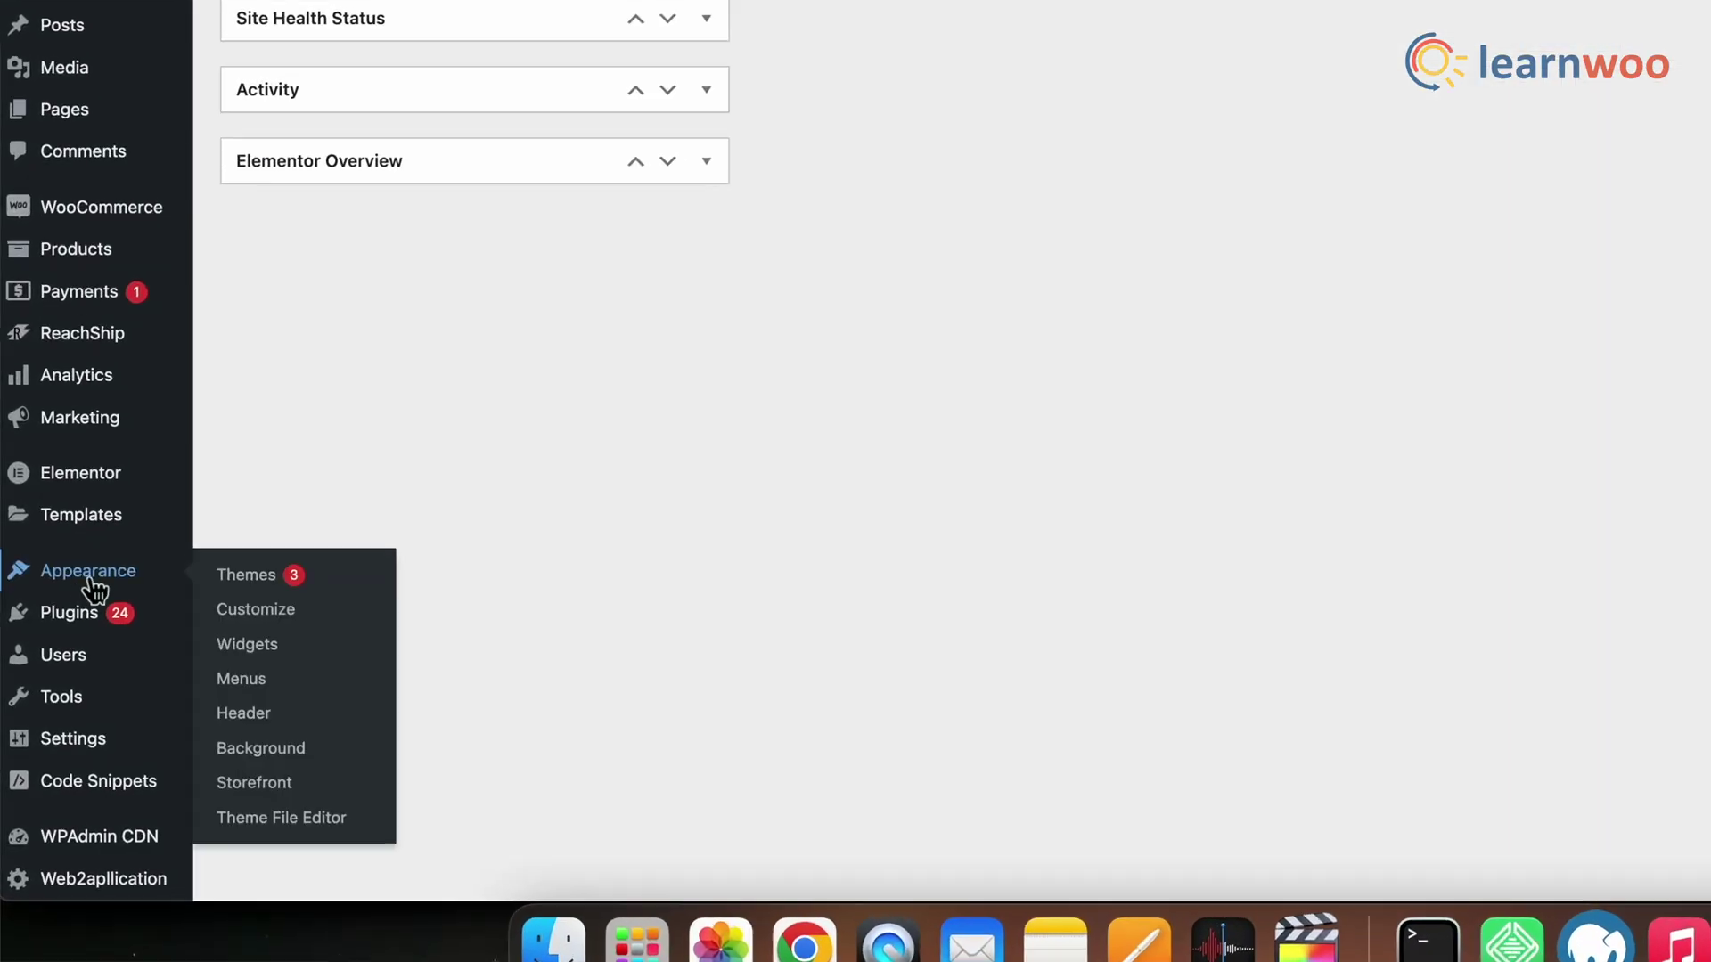
click(303, 817)
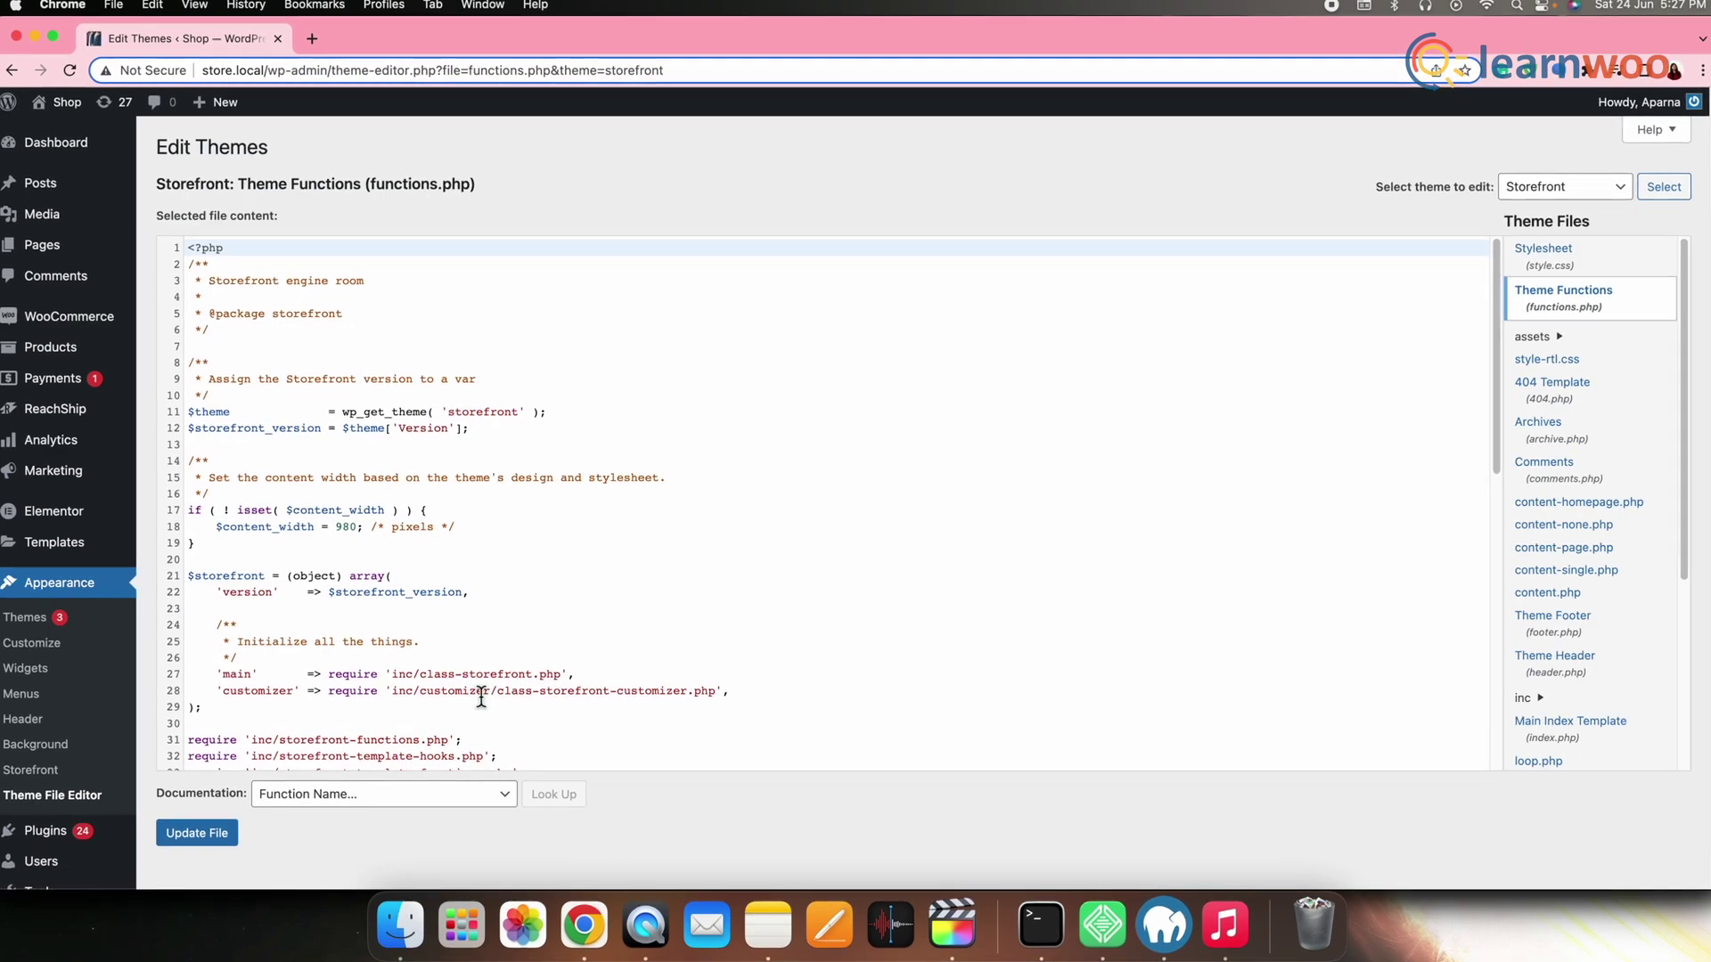
scroll(481, 698, down, 10)
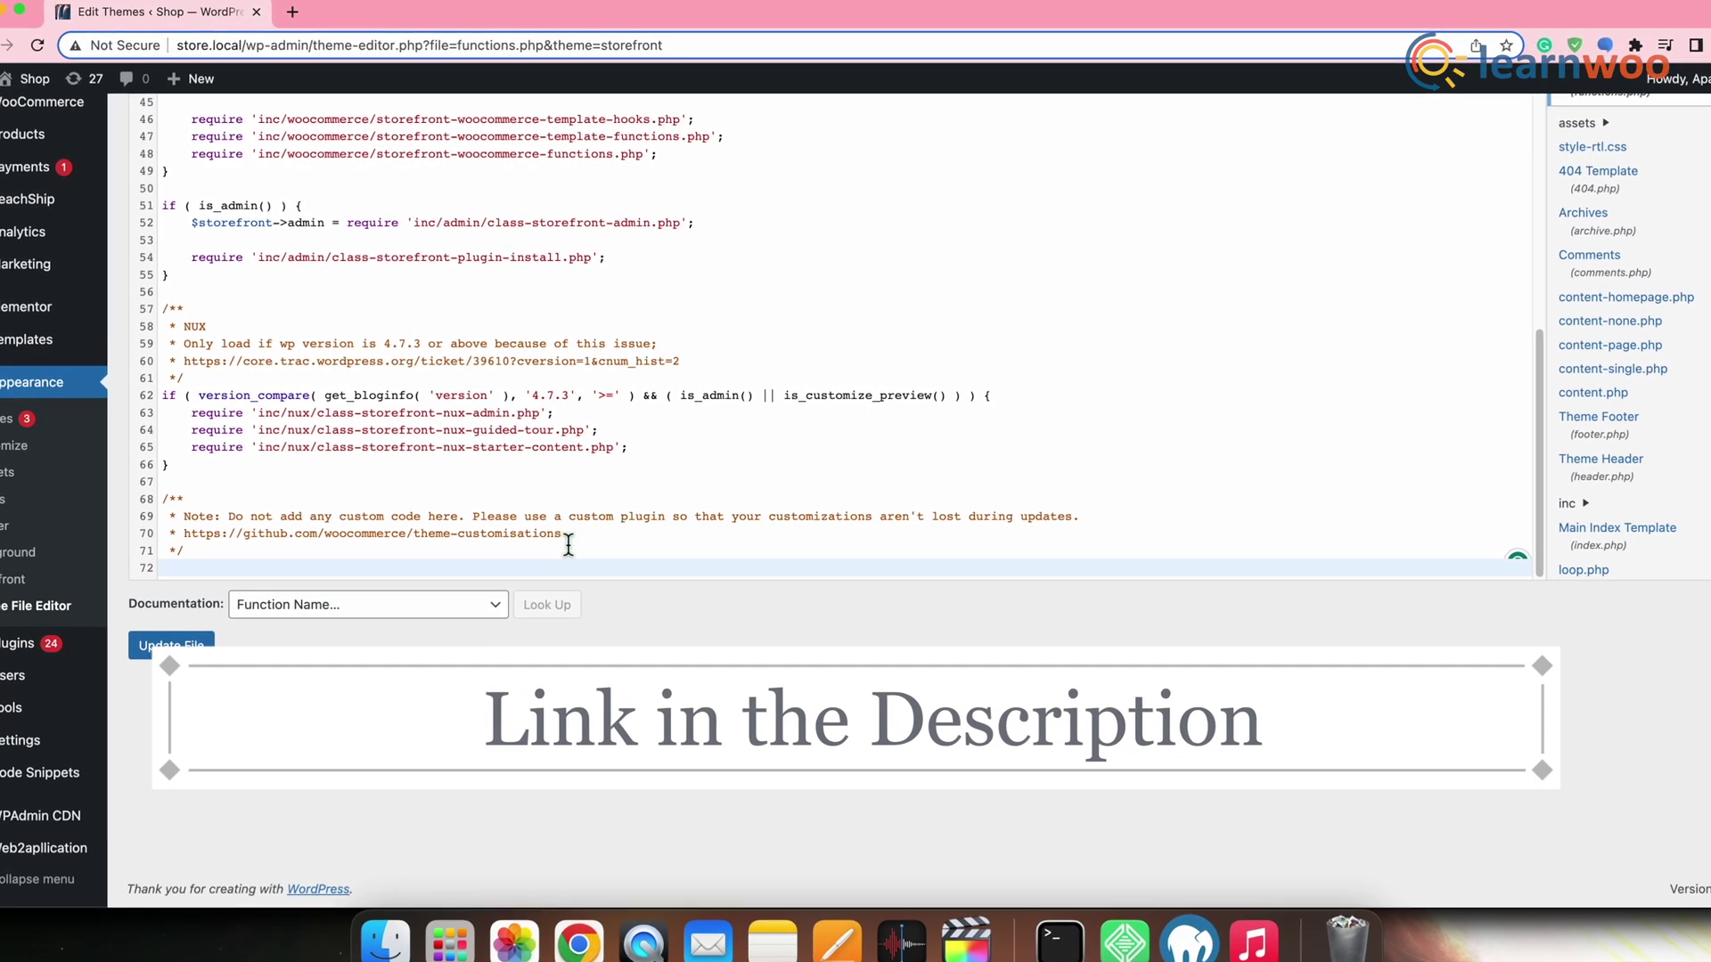
text(**/ function wc_remove_checkout_fields( $fields ) { // Billing fields unset( $fields['billing']['billing_company'] ); unset( $fields['billing']['billing_email'] ); unset( $fields['billing']['billing_phone'] ); unset( $fields['billing']['billing_state'] ); unset( $fields['billing']['billing_first_name'] ); unset( $fields['billing']['billing_last_name'] ); unset( $fields['billing']['billing_address_1'] ); unset( $fields['billing']['billing_address_2'] ); unset( $fields['billing']['billing_city'] ); unset( $fields['billing']['billing_postcode'] ); // Shipping fields unset( $fields['shipping']['shipping_company'] ); unset( $fields['shipping']['shipping_phone'] ); unset( $fields['shipping']['shipping_state'] ); unset( $fields['shipping']['shipping_first_name'] ); unset( $fields['shipping']['shipping_last_name'] ); unset( $fields['shipping']['shipping_address_1'] ); unset( $fields['shipping']['shipping_address_2'] ); unset( $fields['shipping']['shipping_city'] ); unset( $fields['shipping']['shipping_postcode'] ); // Order fields unset( $fields['order']['order_comments'] ); return $fields; } add_filter( 'woocommerce_checkout_fields', 'wc_remove_checkout_fields' );)
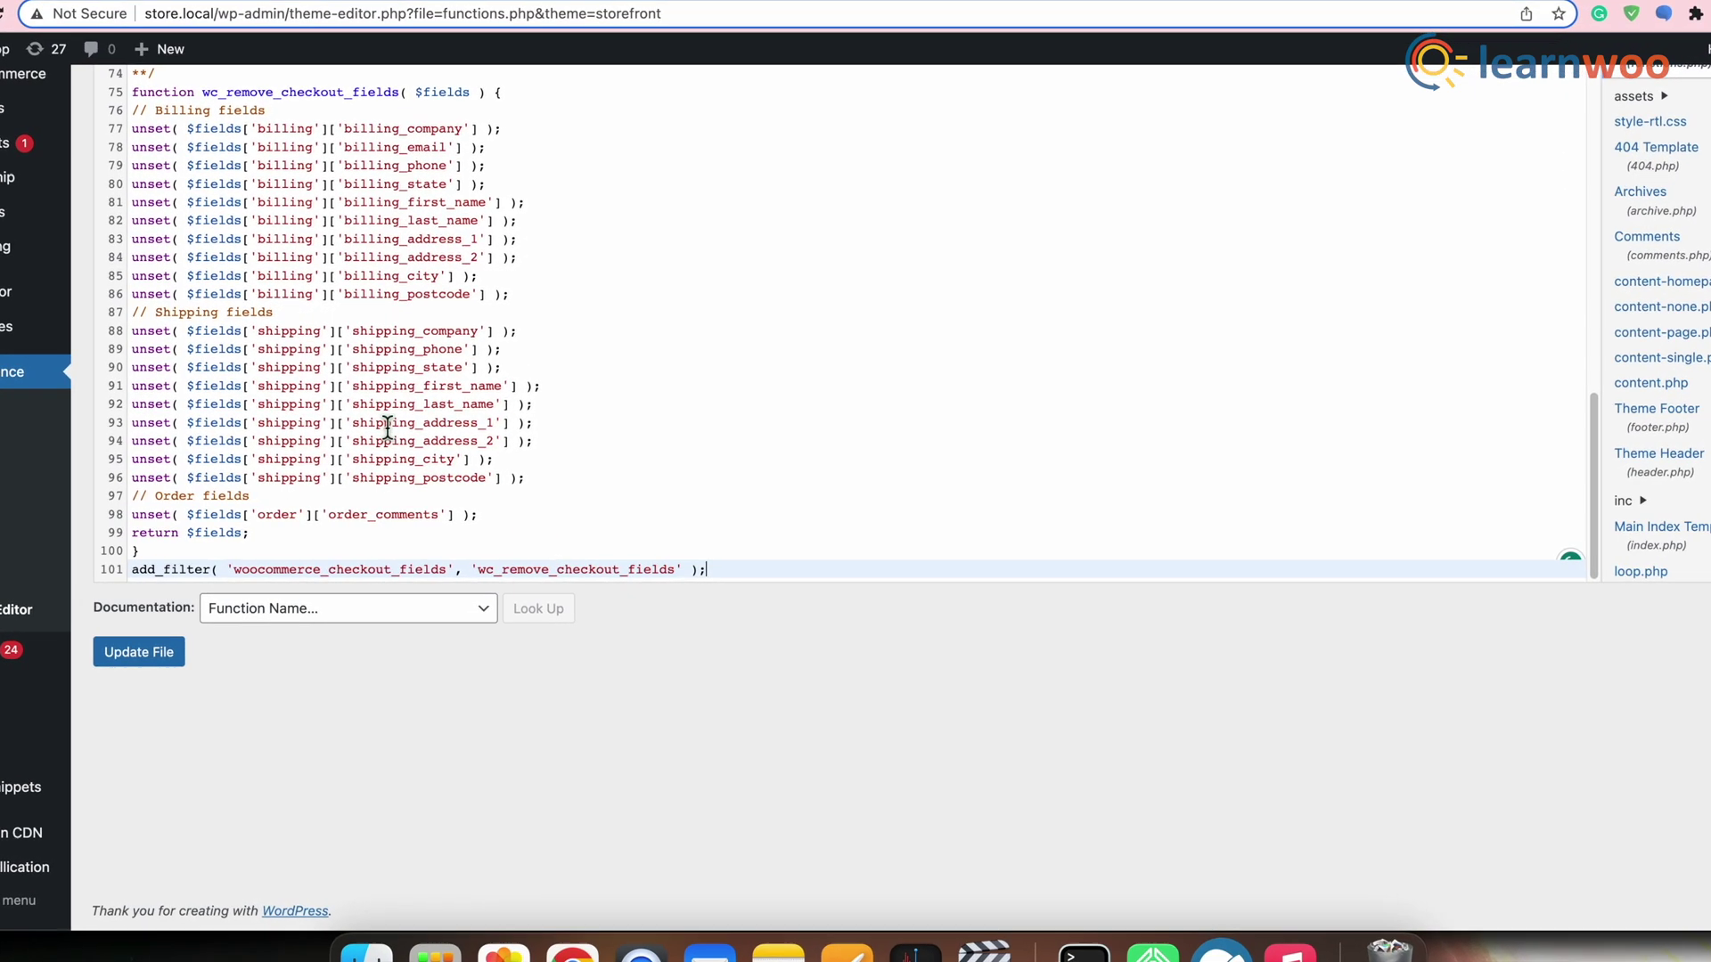
scroll(383, 427, up, 2)
click(133, 654)
- Replace that function with the shorter version removing only billing address, city, state and postcode
click(131, 112)
drag(325, 435, 340, 591)
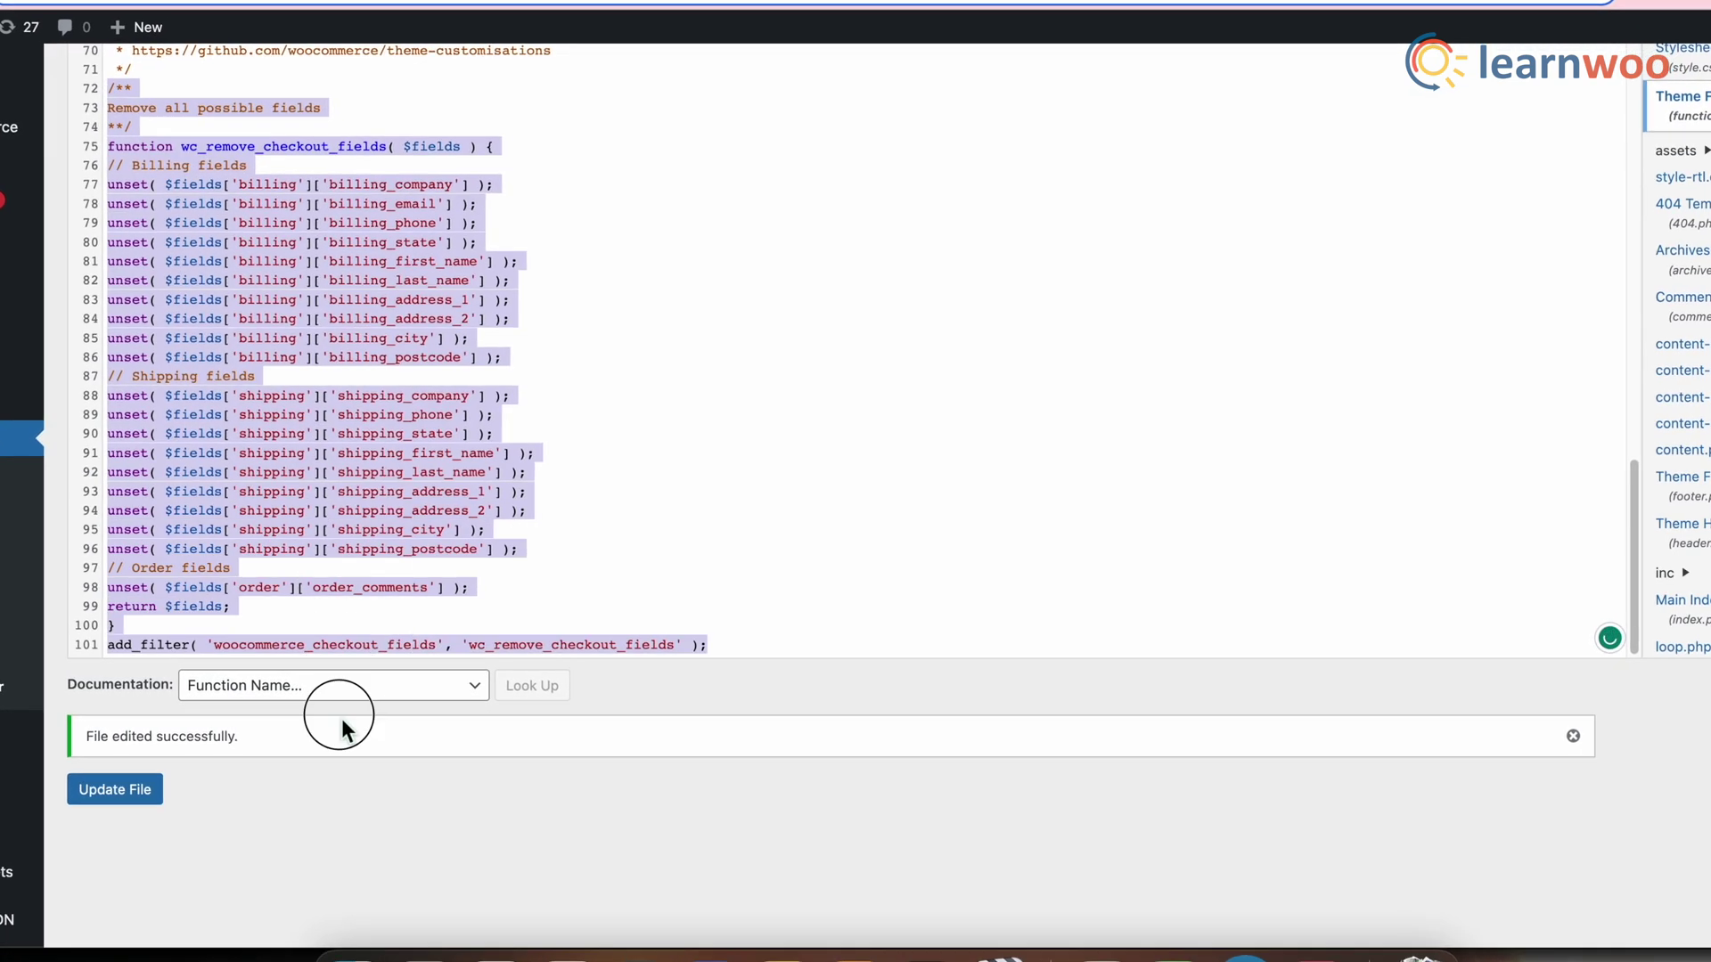
text(/** Remove all possible fields **/ function wc_remove_checkout_fields( $fields ) { // Billing fields unset( $fields['billing']['billing_state'] ); unset( $fields['billing']['billing_address_1'] ); unset( $fields['billing']['billing_address_2'] ); unset( $fields['billing']['billing_city'] ); unset( $fields['billing']['billing_postcode'] ); return $fields; } add_filter( 'woocommerce_checkout_fields', 'wc_remove_checkout_fields' );)
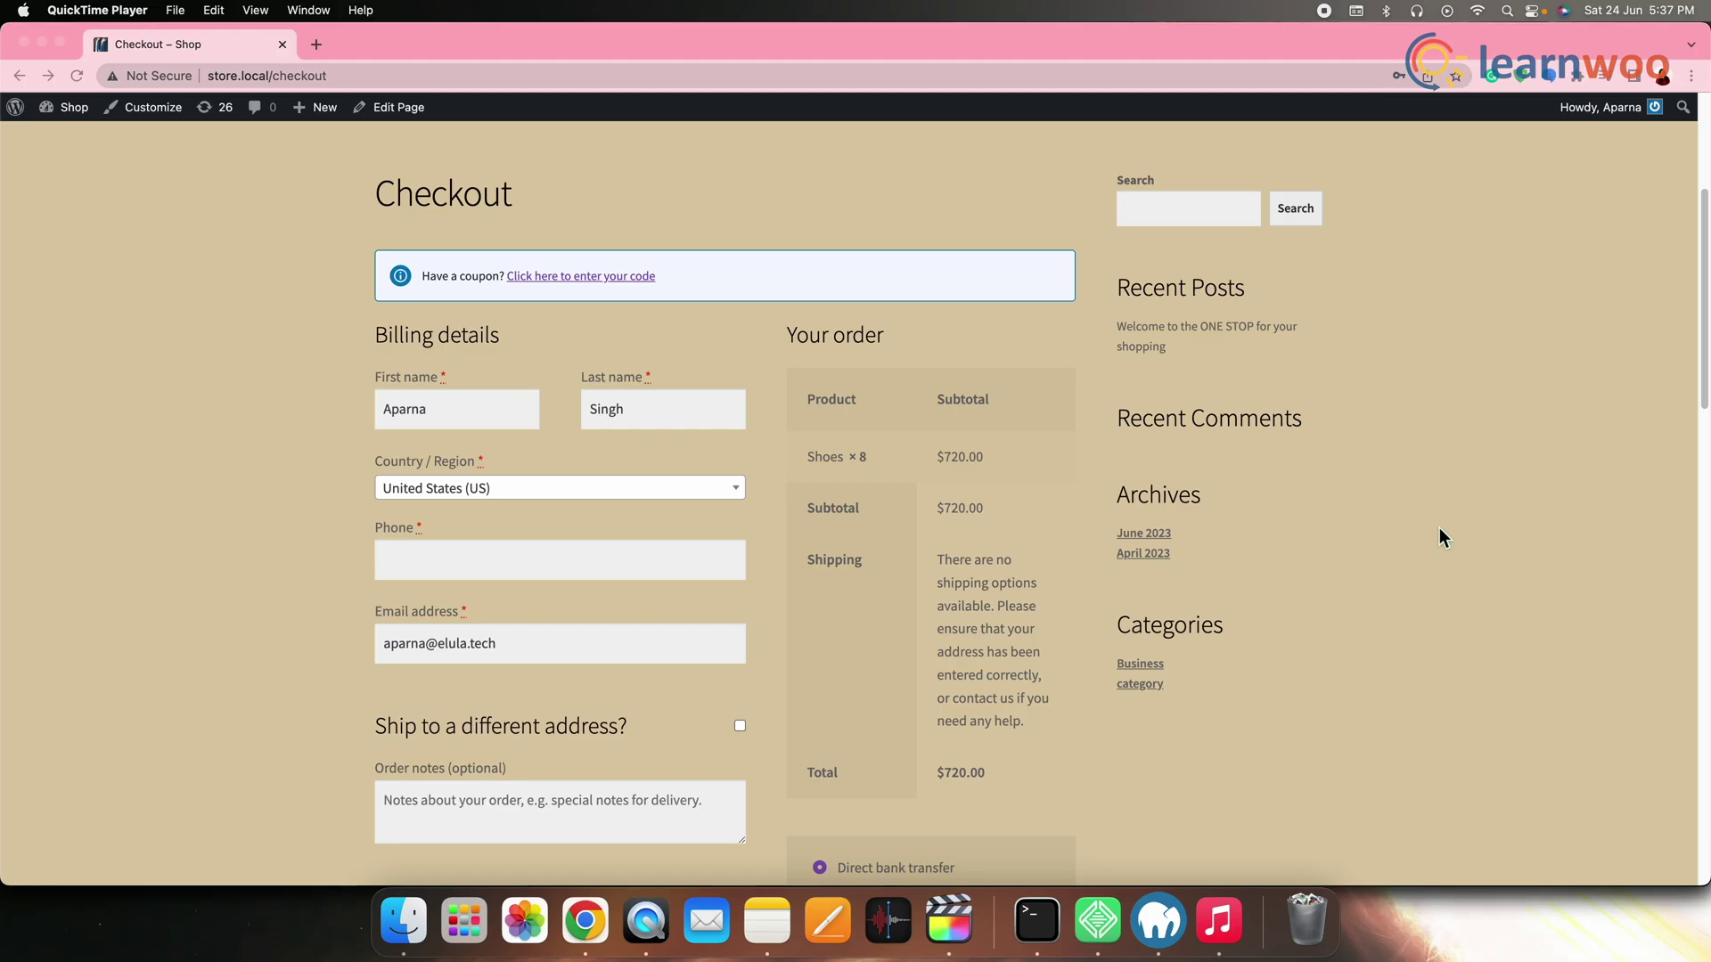
- Scroll the checkout page to confirm billing asks only for name, country, phone and email
scroll(1440, 527, down, 5)
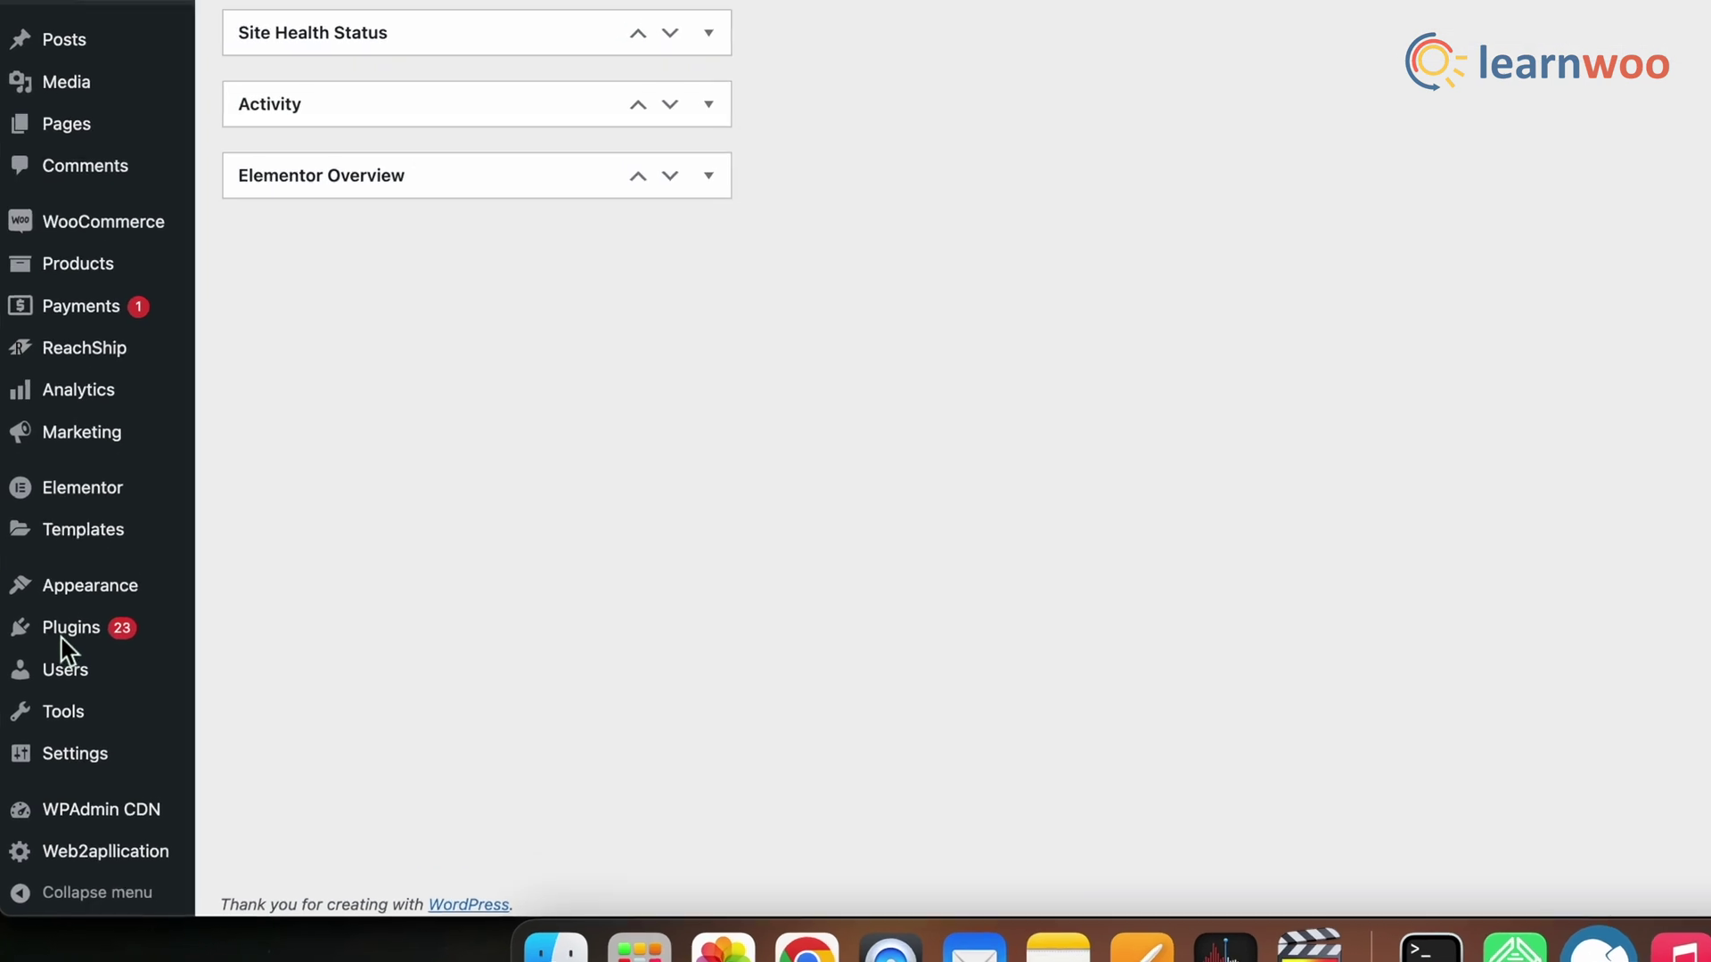
- Search 'Checkout Field Editor Plugin' and install and activate the ThemeHigh plugin
mouse_move(78, 624)
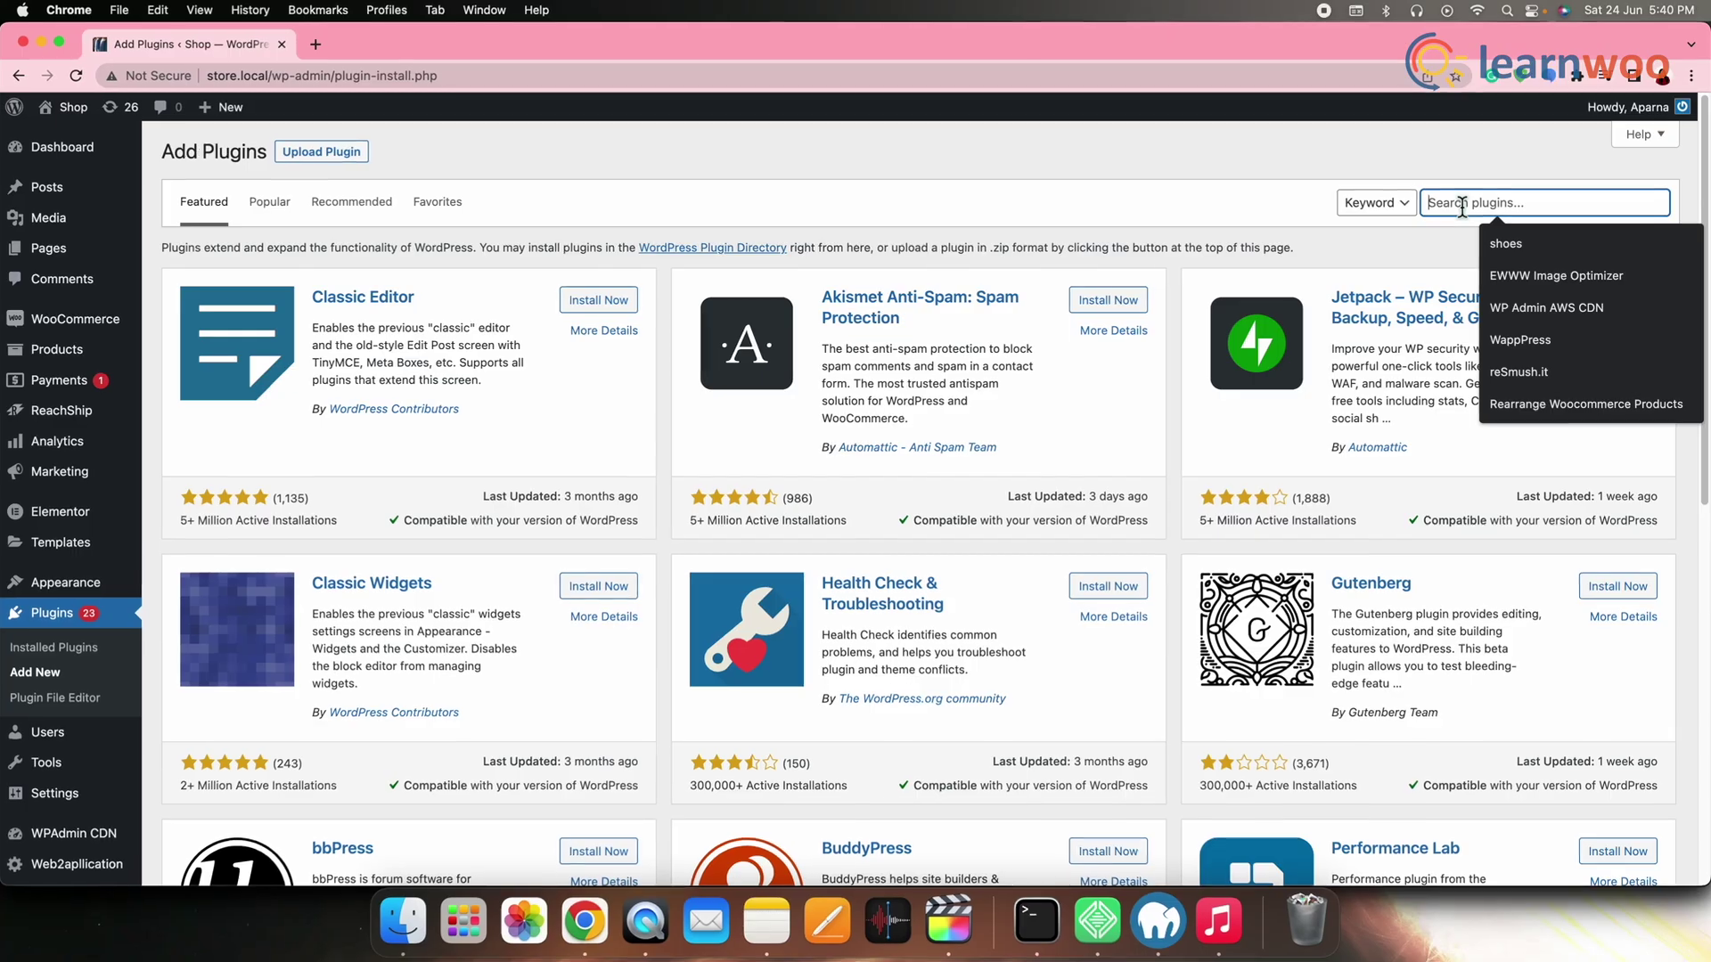
text(Checkout Field Editor Plugin)
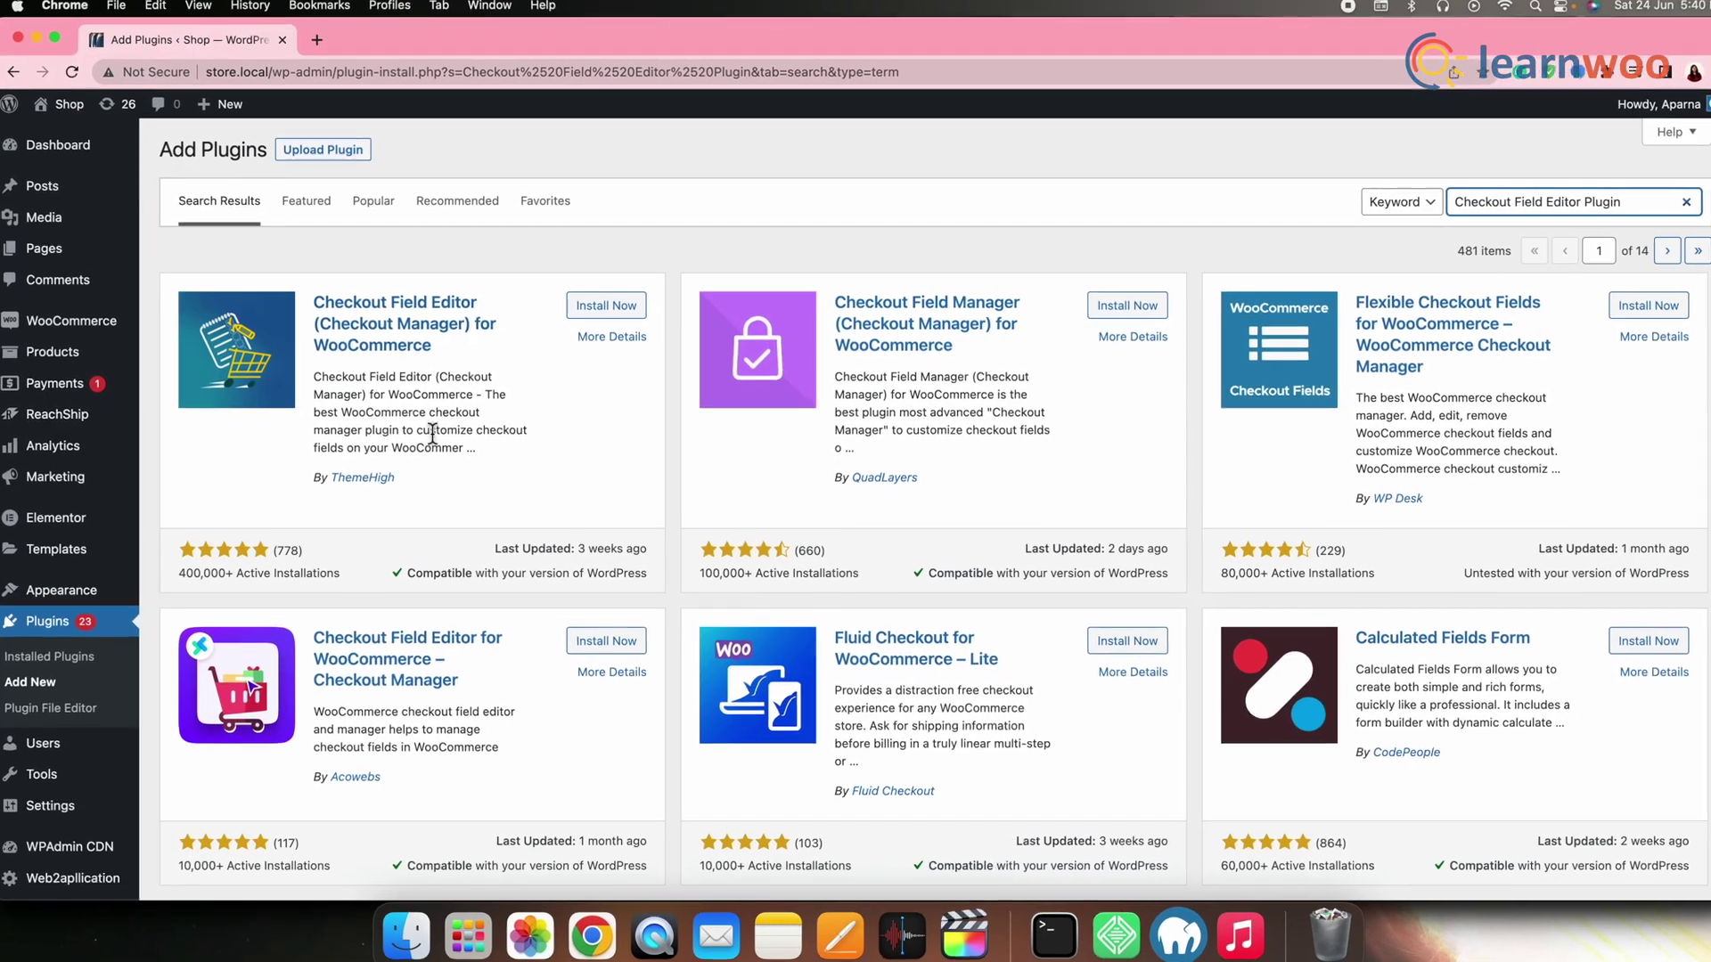
click(601, 314)
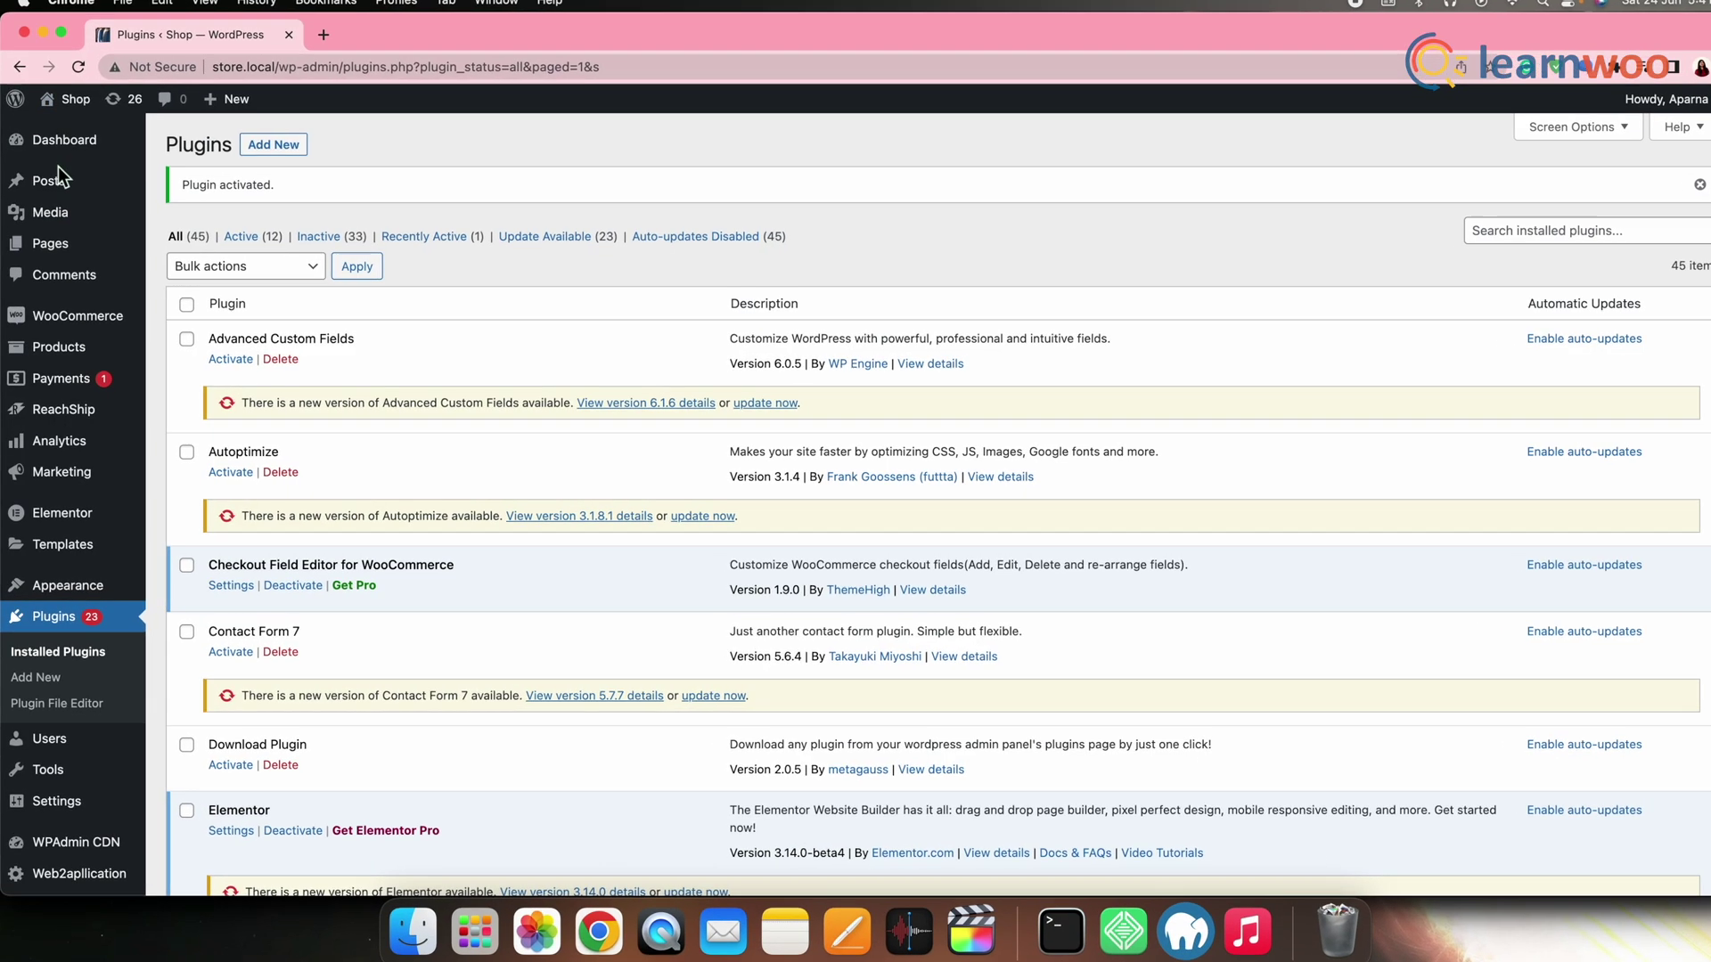
mouse_move(62, 315)
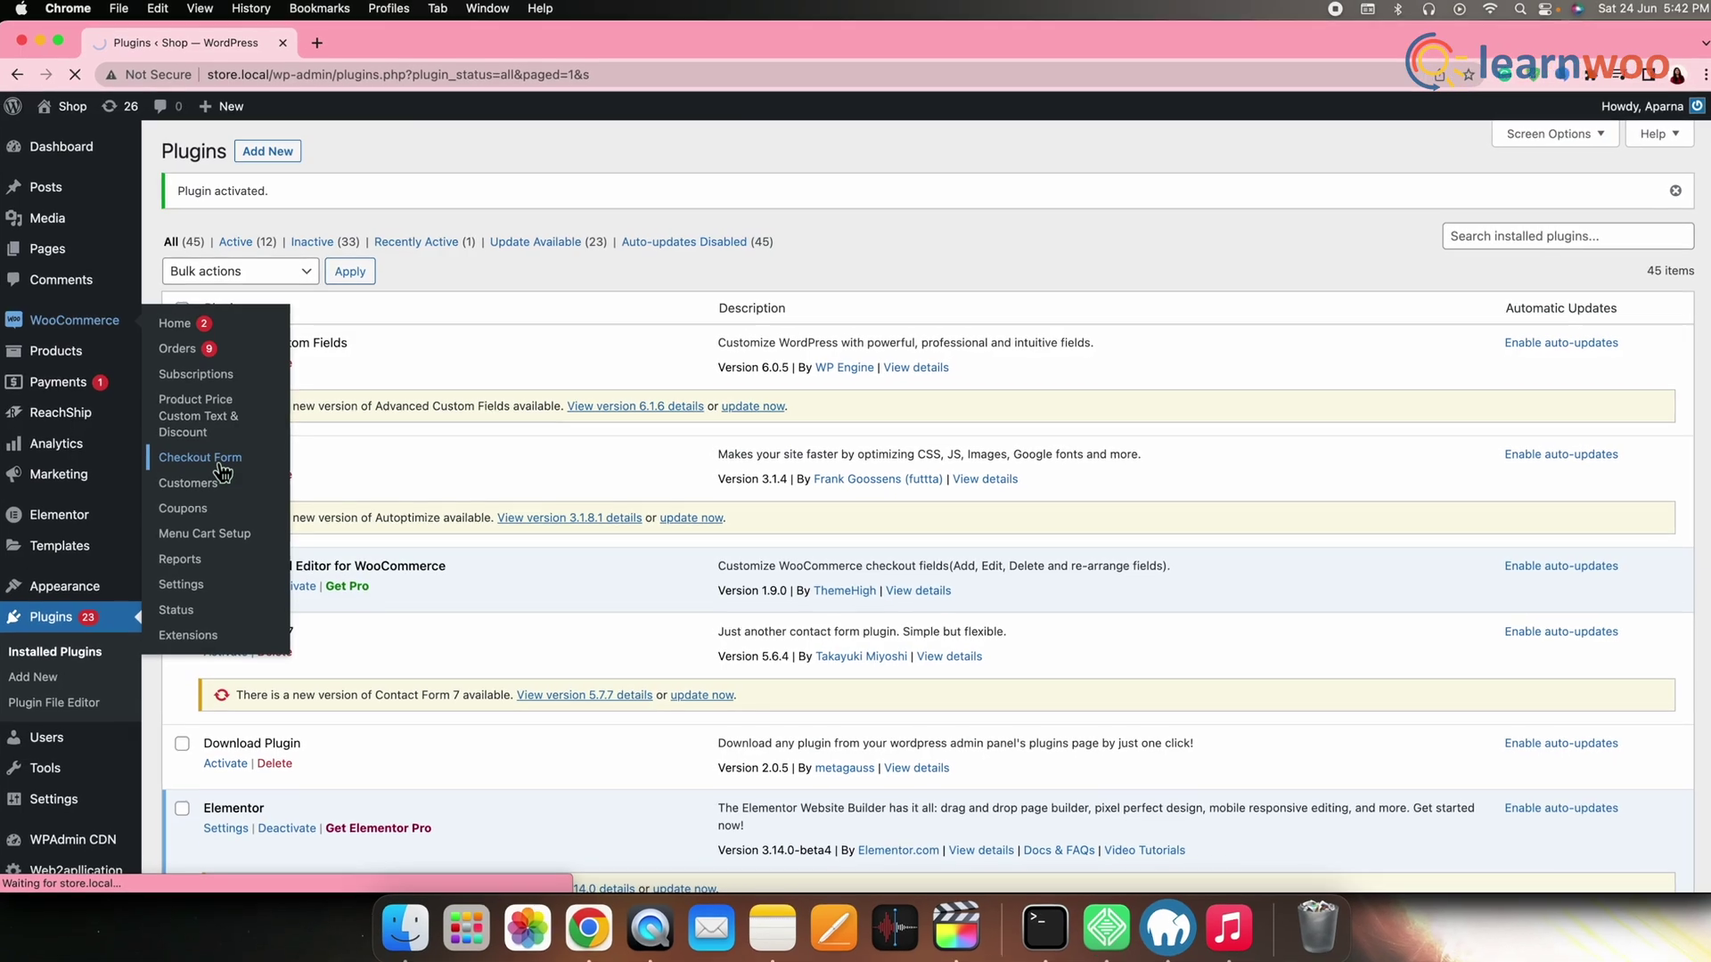
- In Checkout Form billing fields, tick billing city, state and postcode and remove them
click(515, 474)
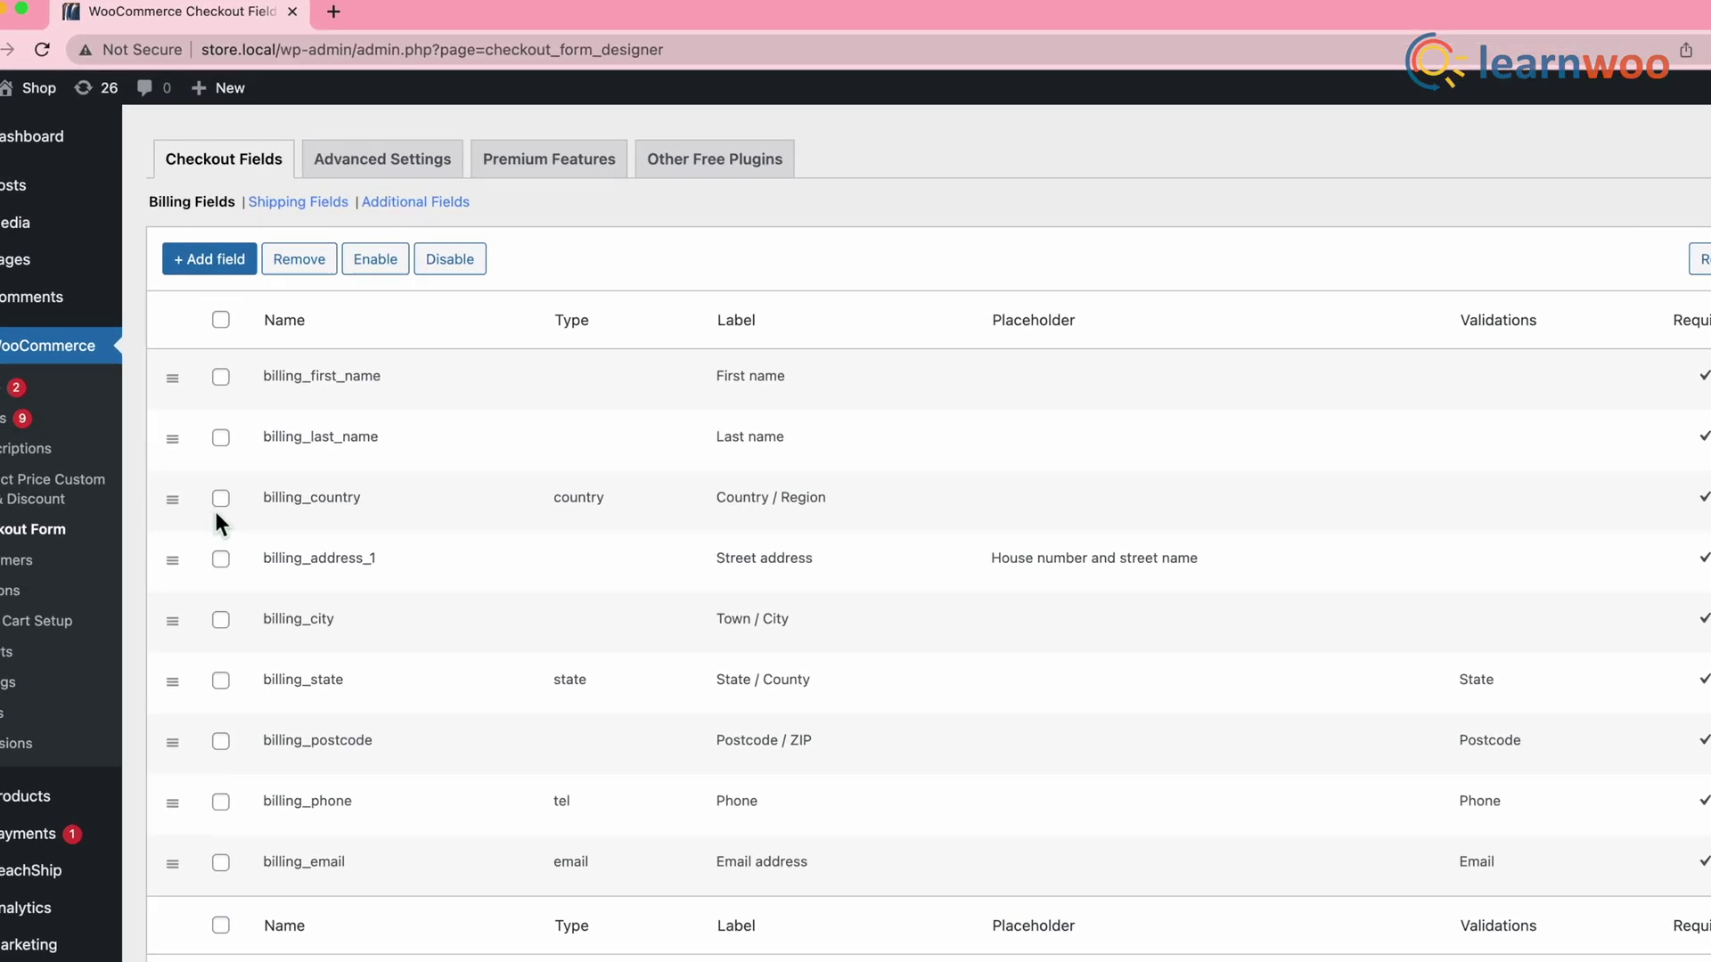
click(120, 205)
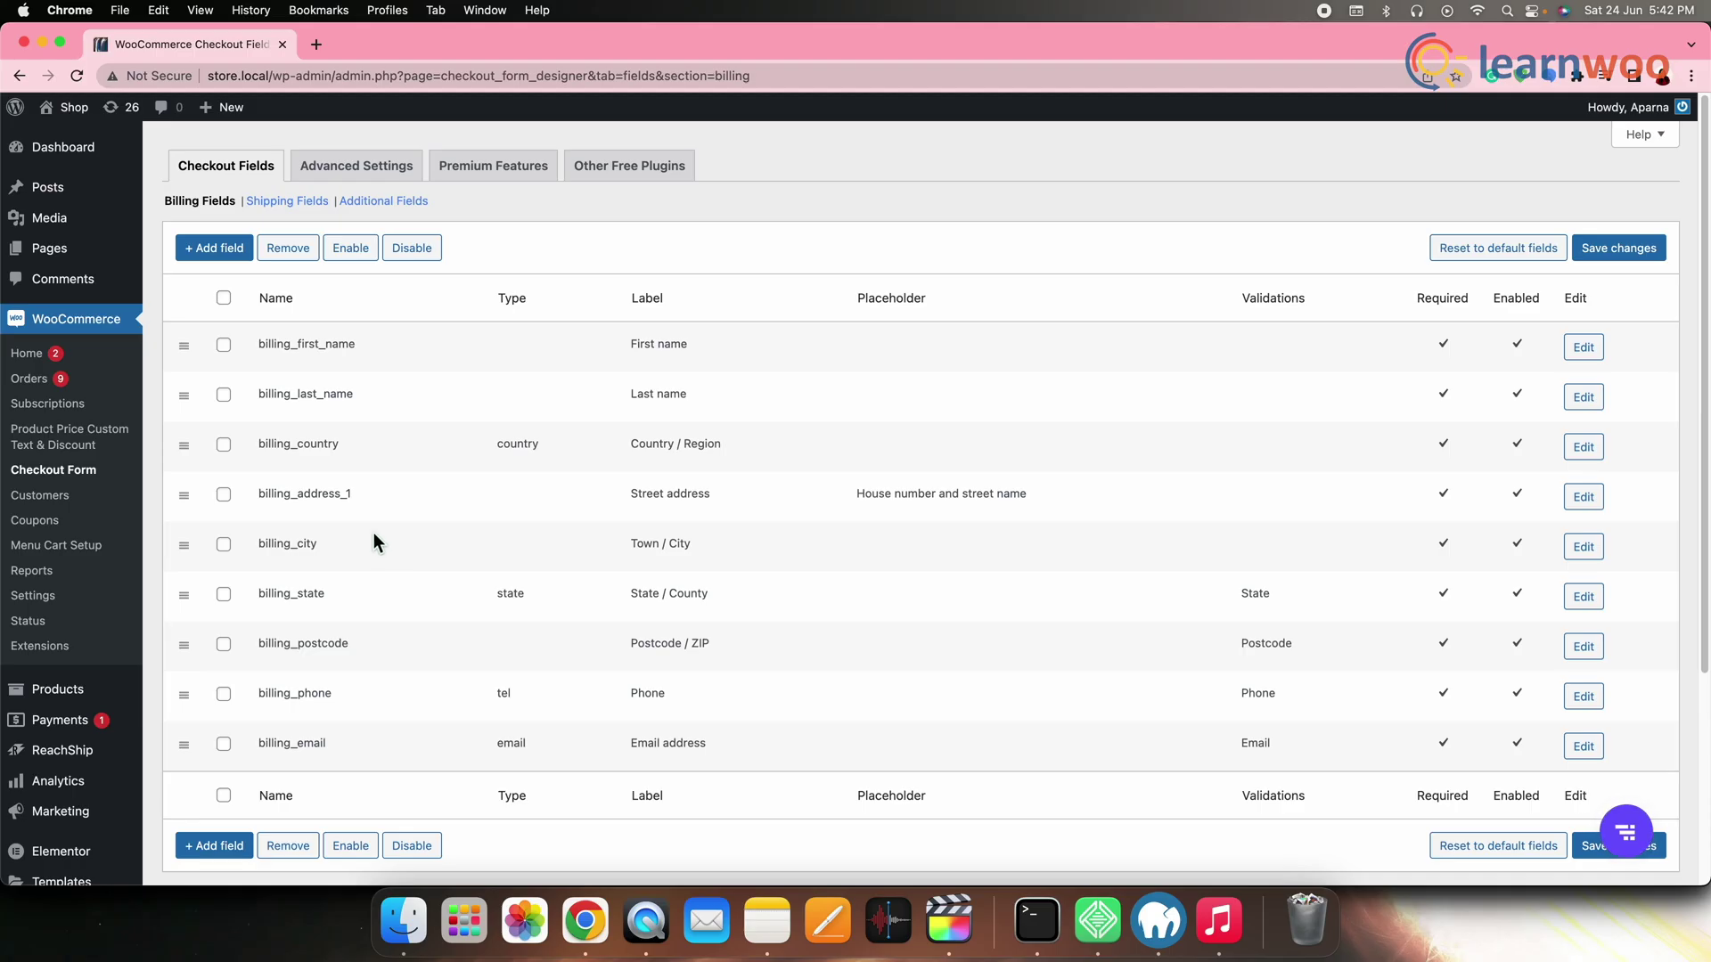
scroll(367, 531, down, 2)
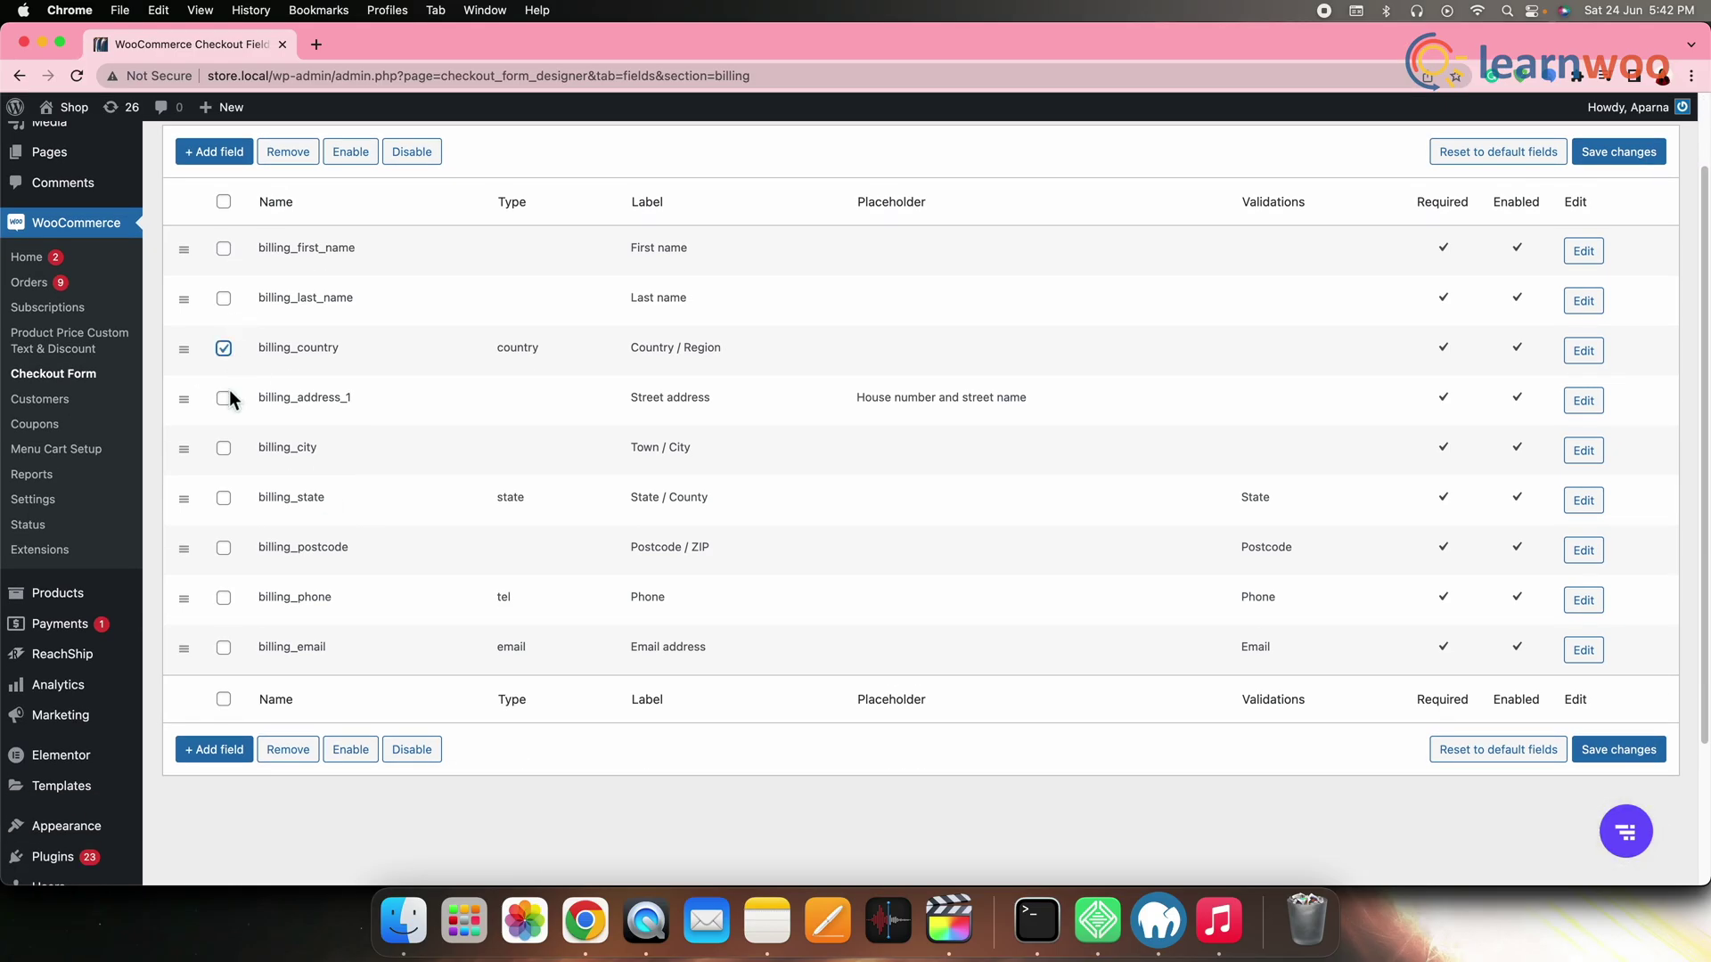
click(233, 455)
click(230, 504)
click(223, 548)
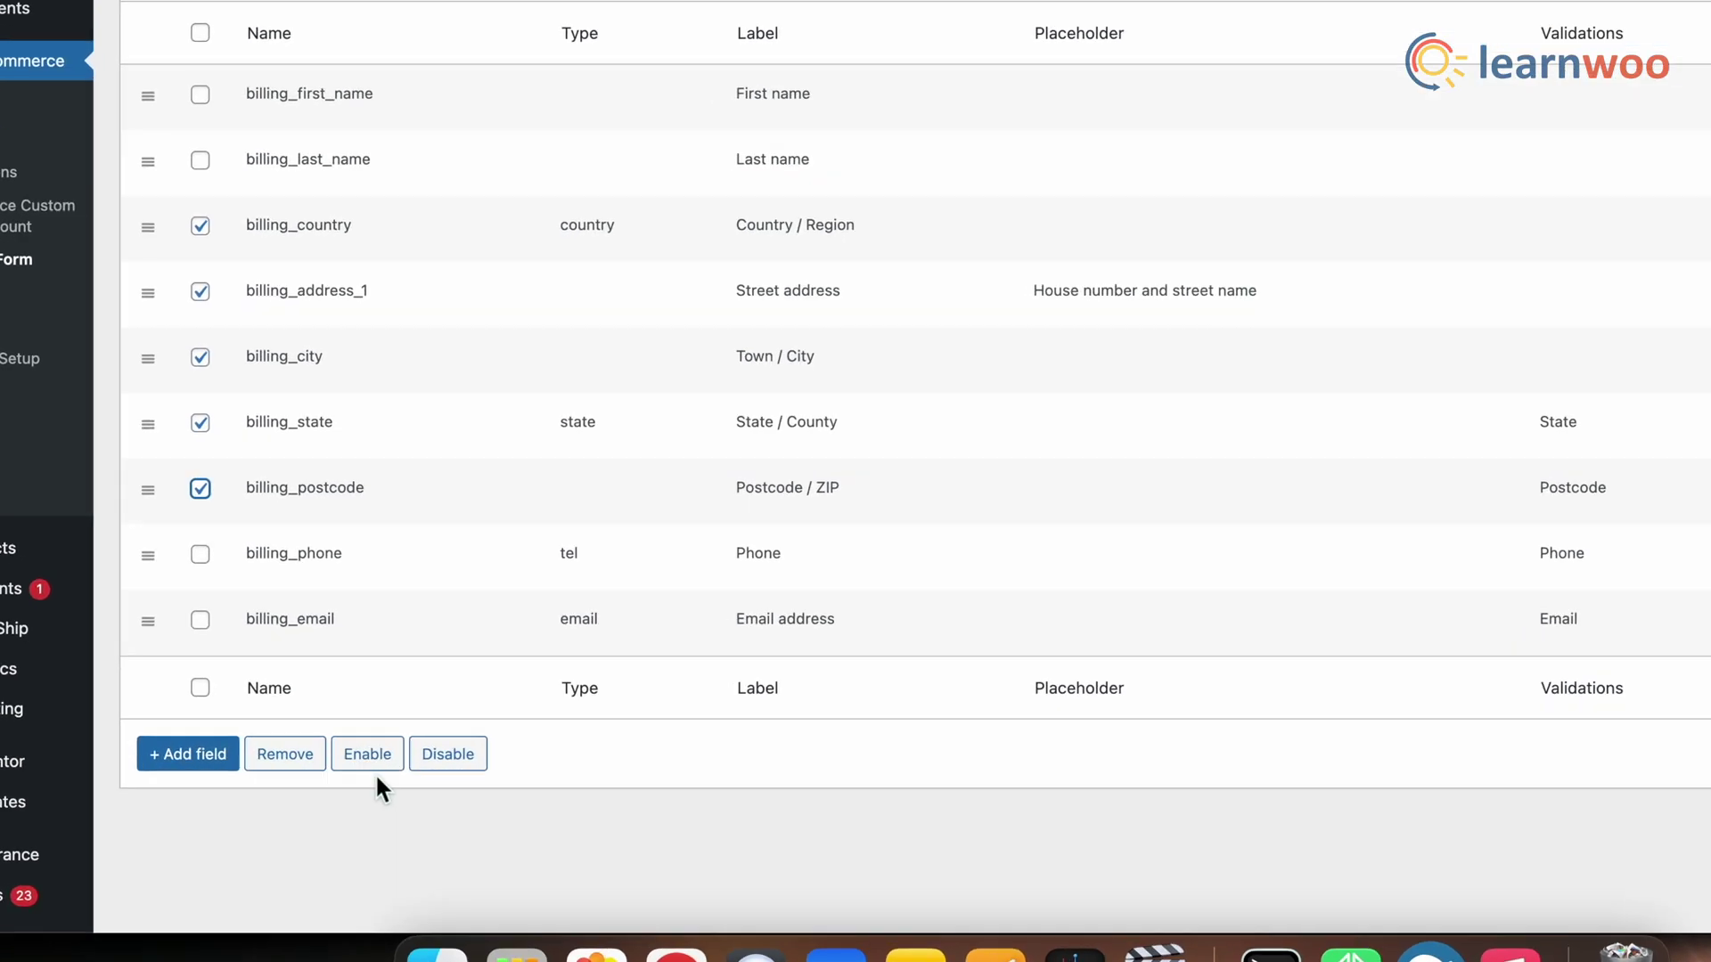
click(301, 772)
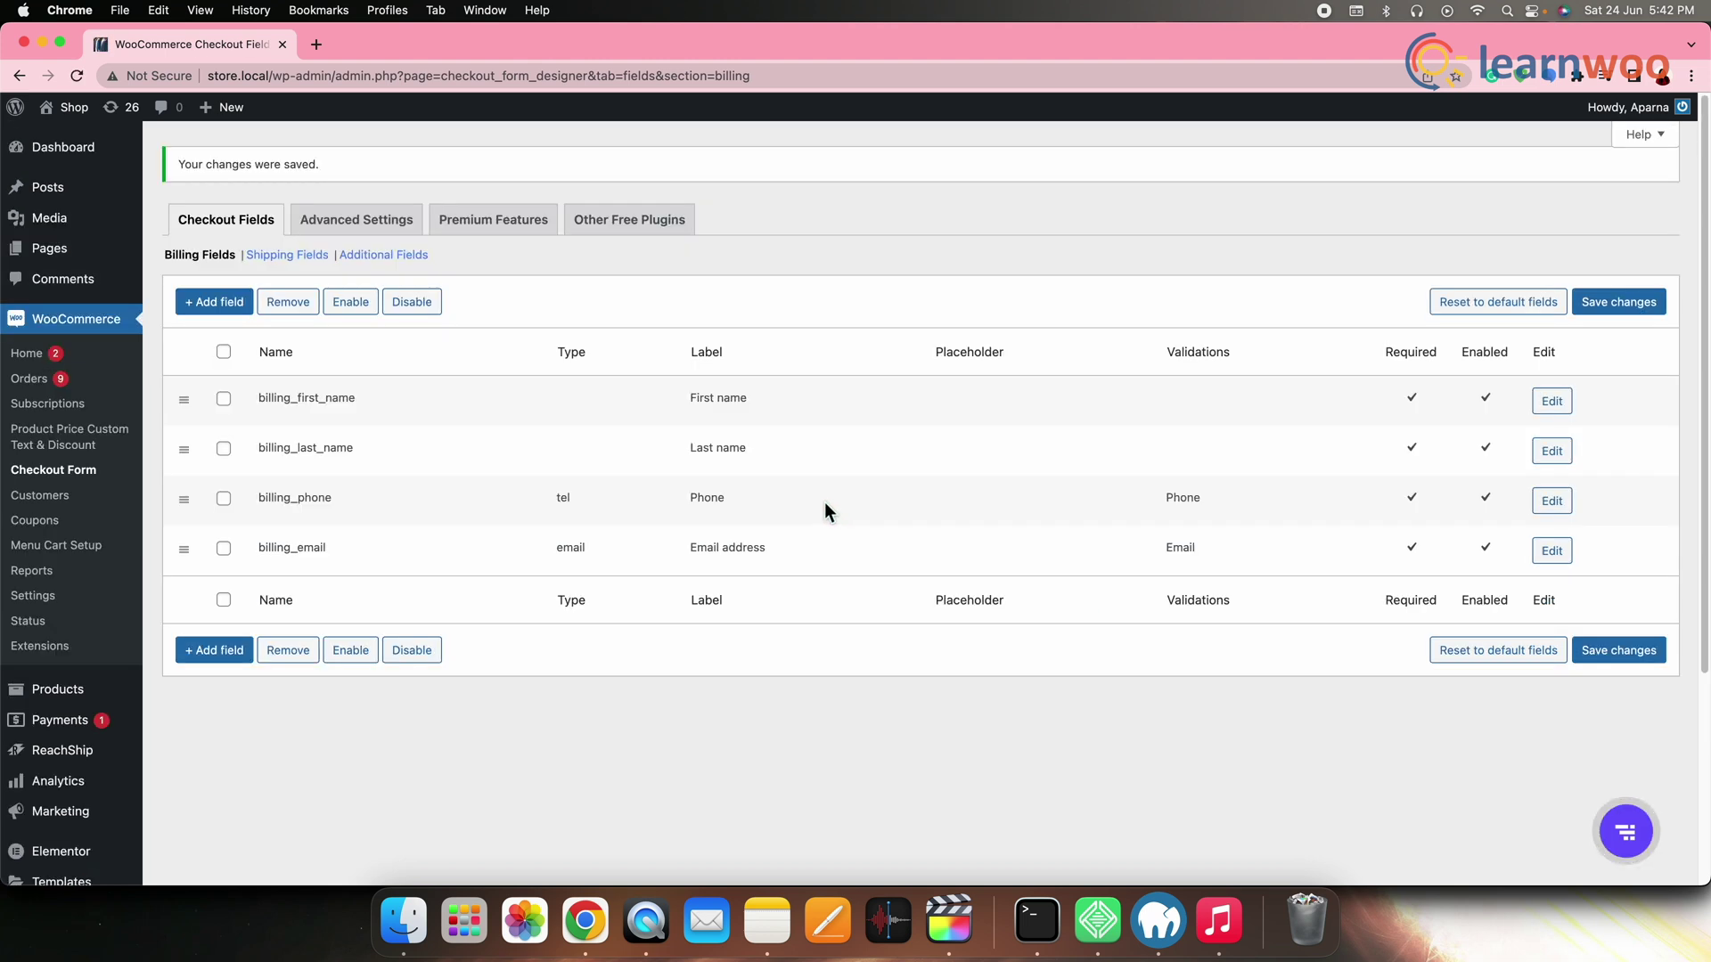
click(291, 258)
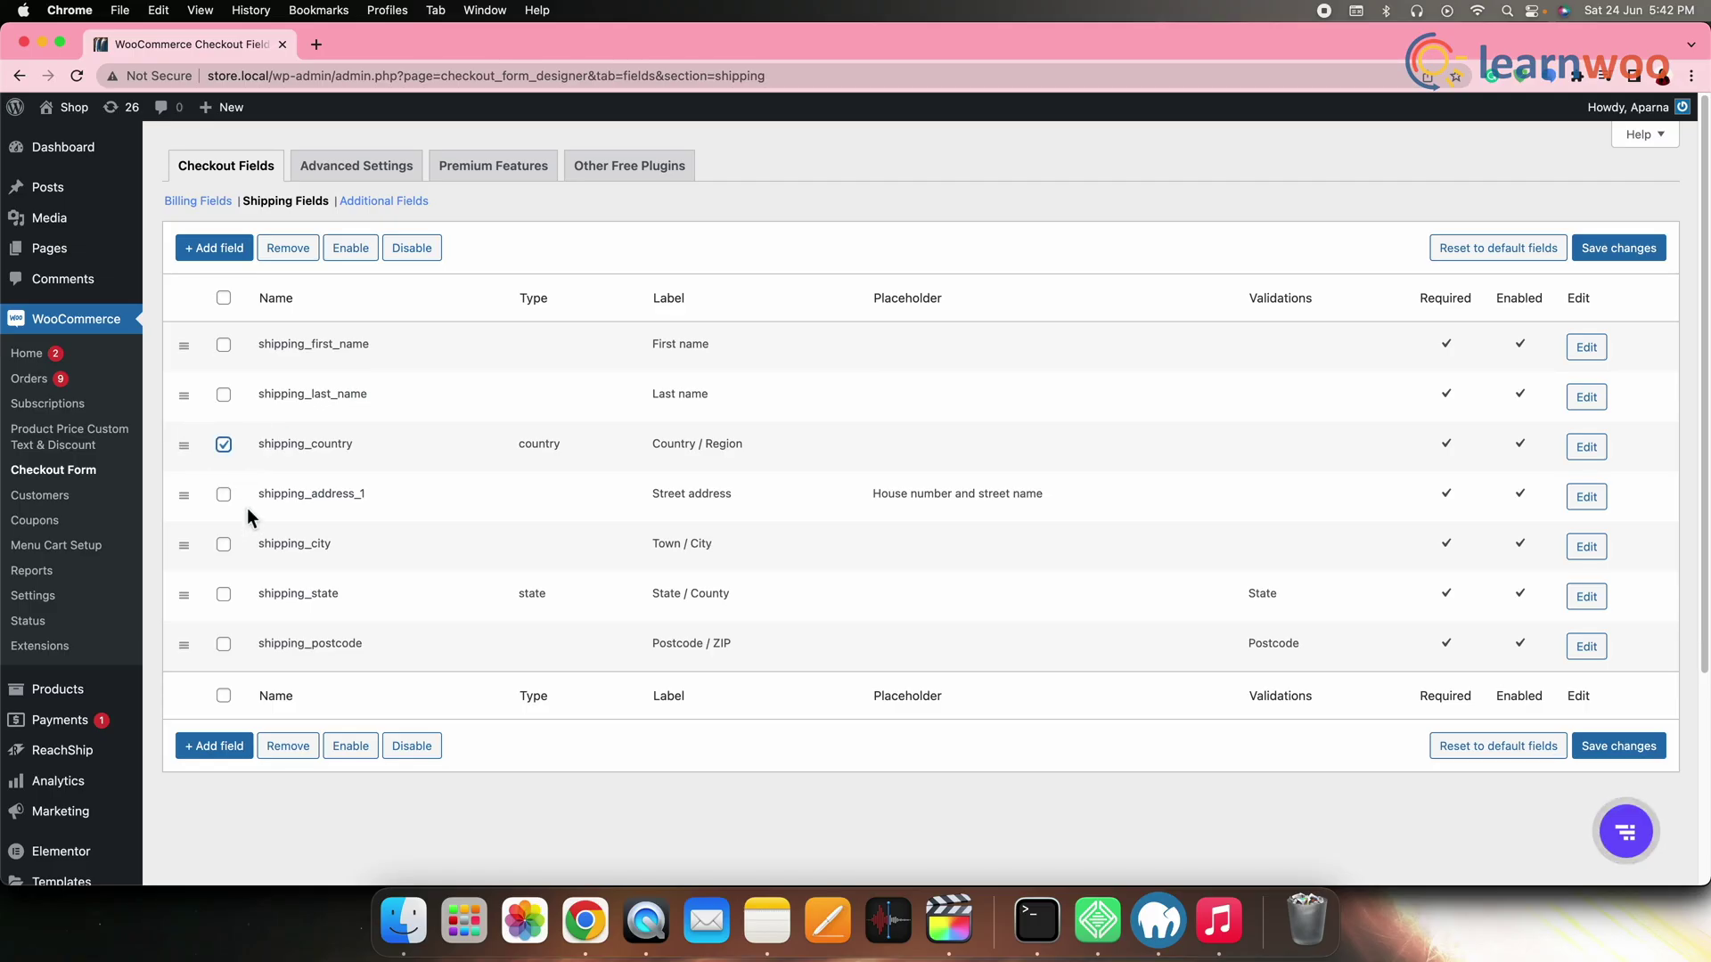
- Remove the checked shipping address fields including shipping_postcode, then verify the shipping section on checkout
click(223, 644)
click(288, 799)
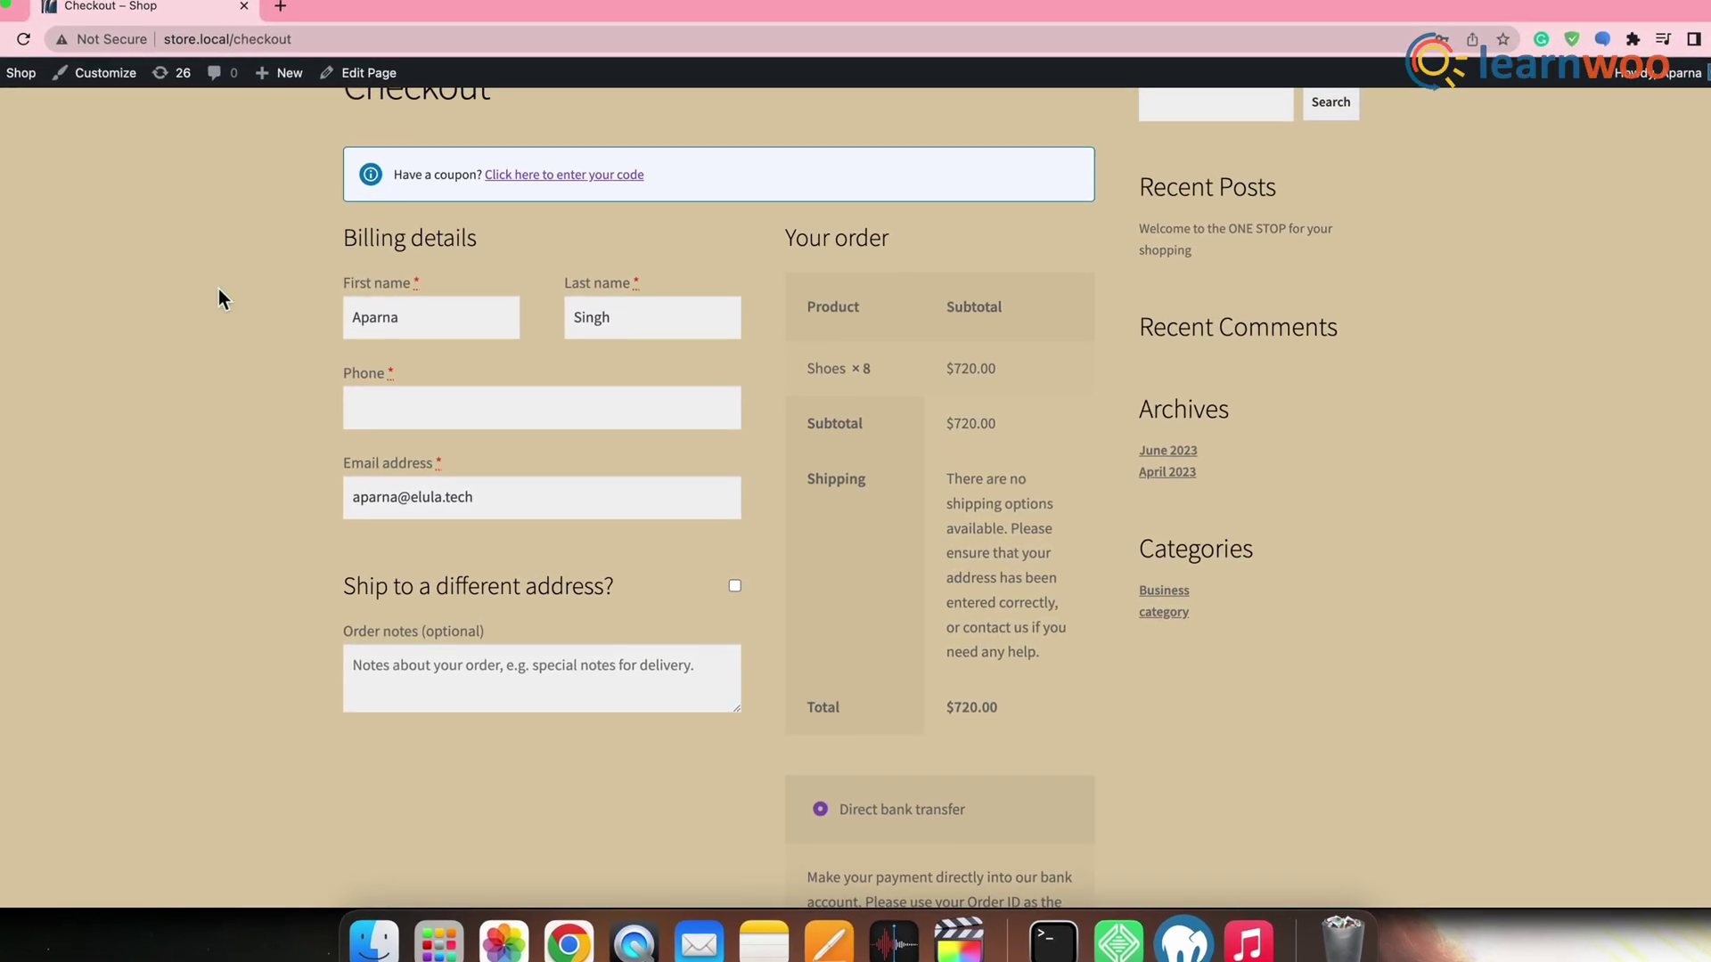
click(734, 585)
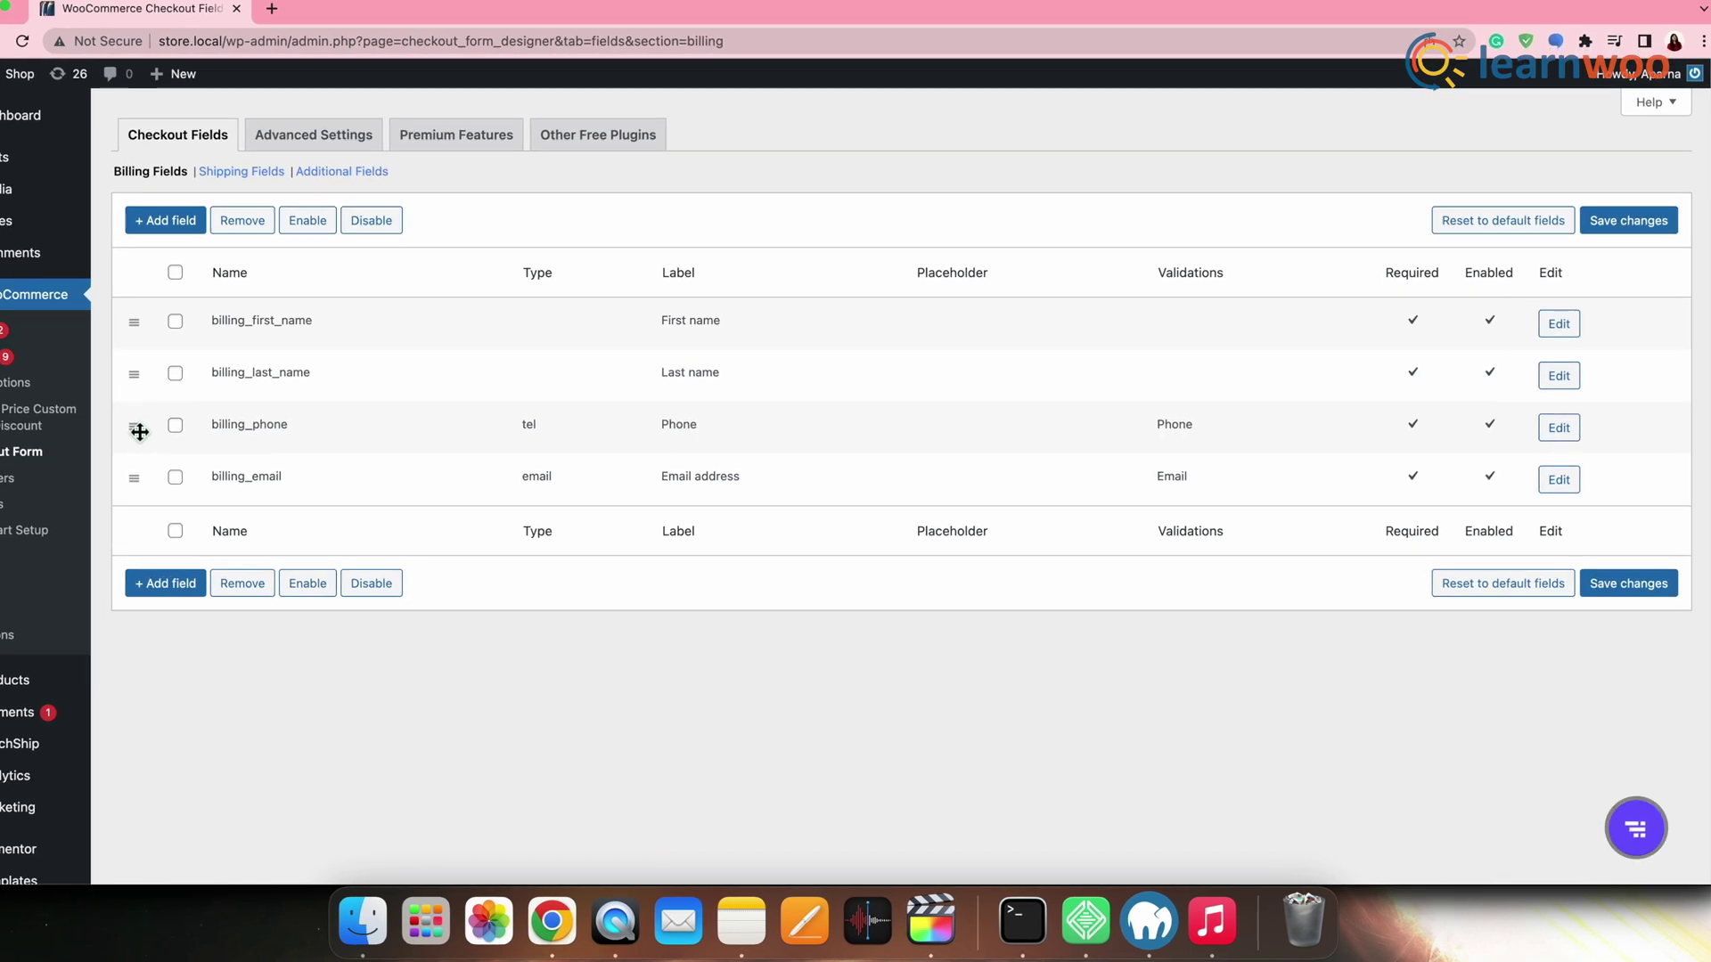
- Drag billing_phone above billing_last_name and move billing_email higher in the billing list
click(150, 214)
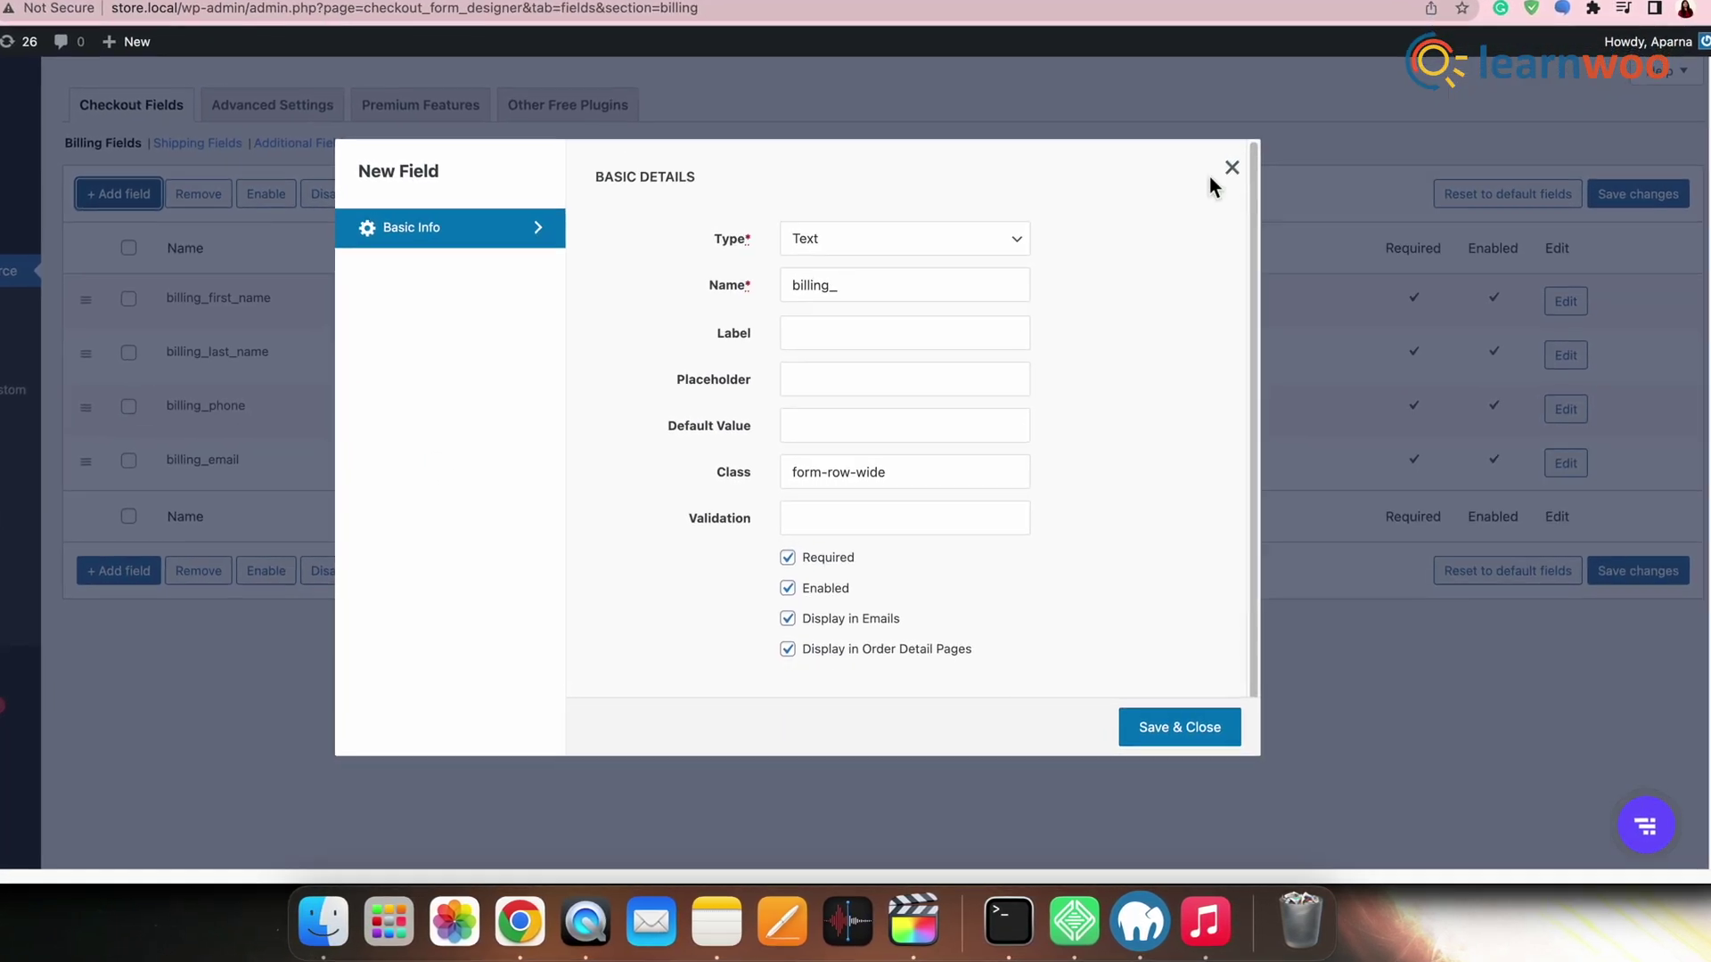
click(1244, 171)
drag(64, 404, 65, 332)
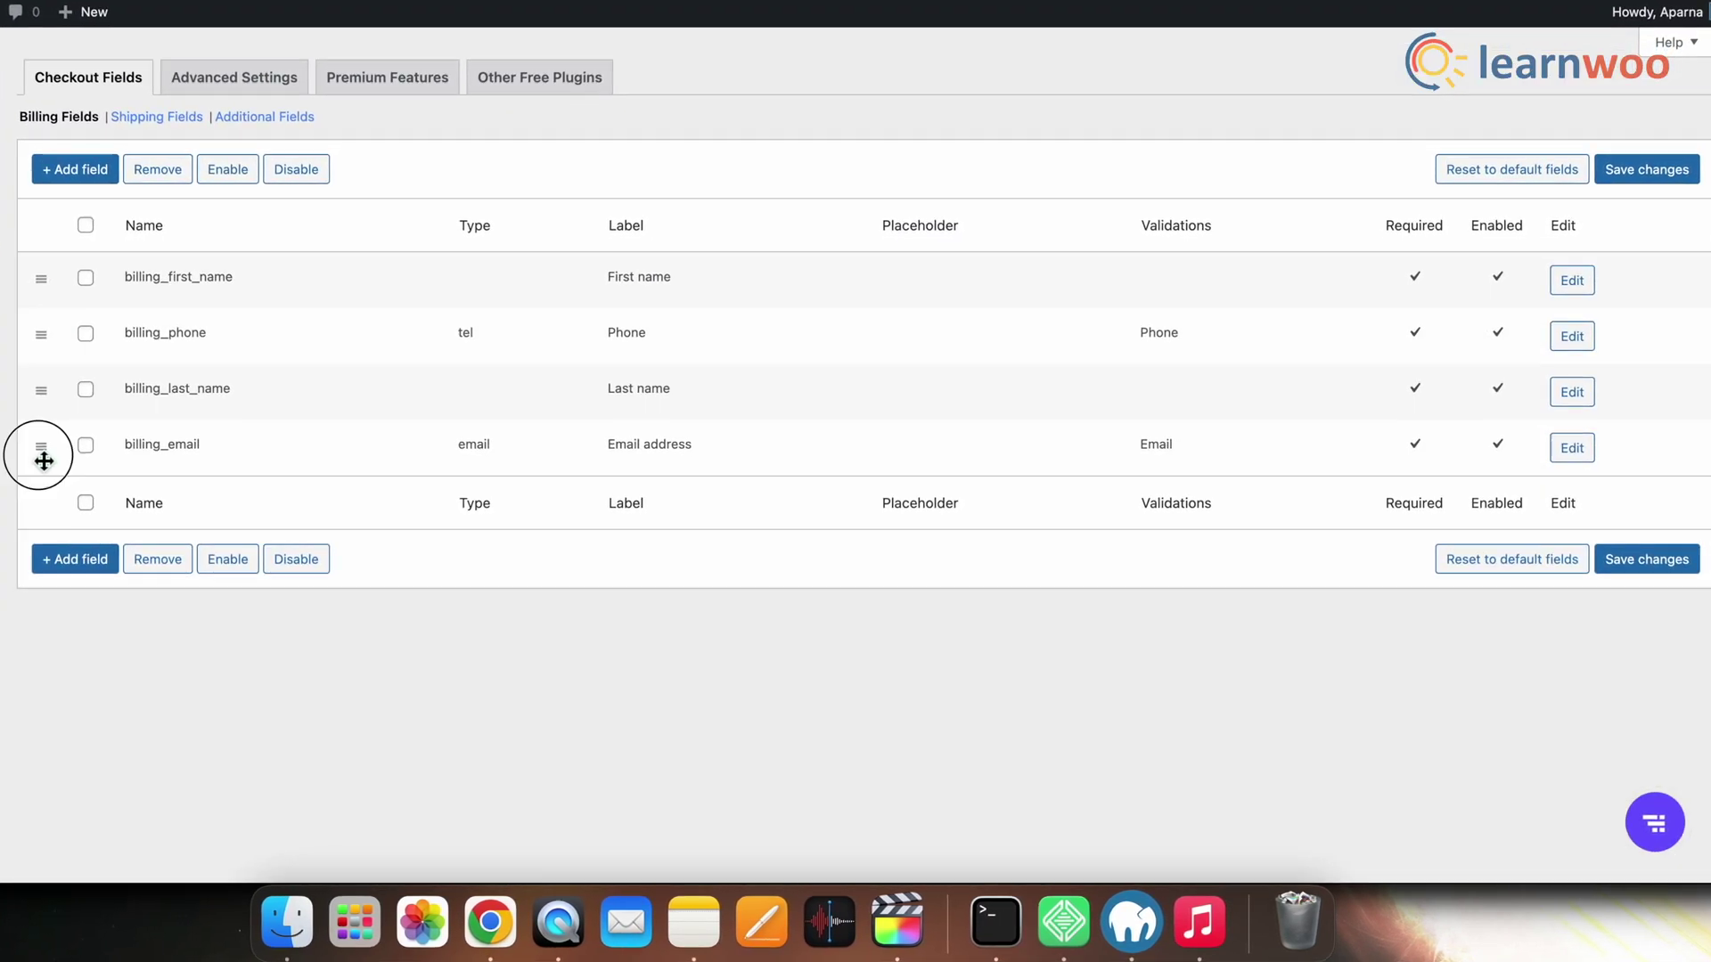
drag(44, 460, 44, 446)
drag(41, 334, 41, 329)
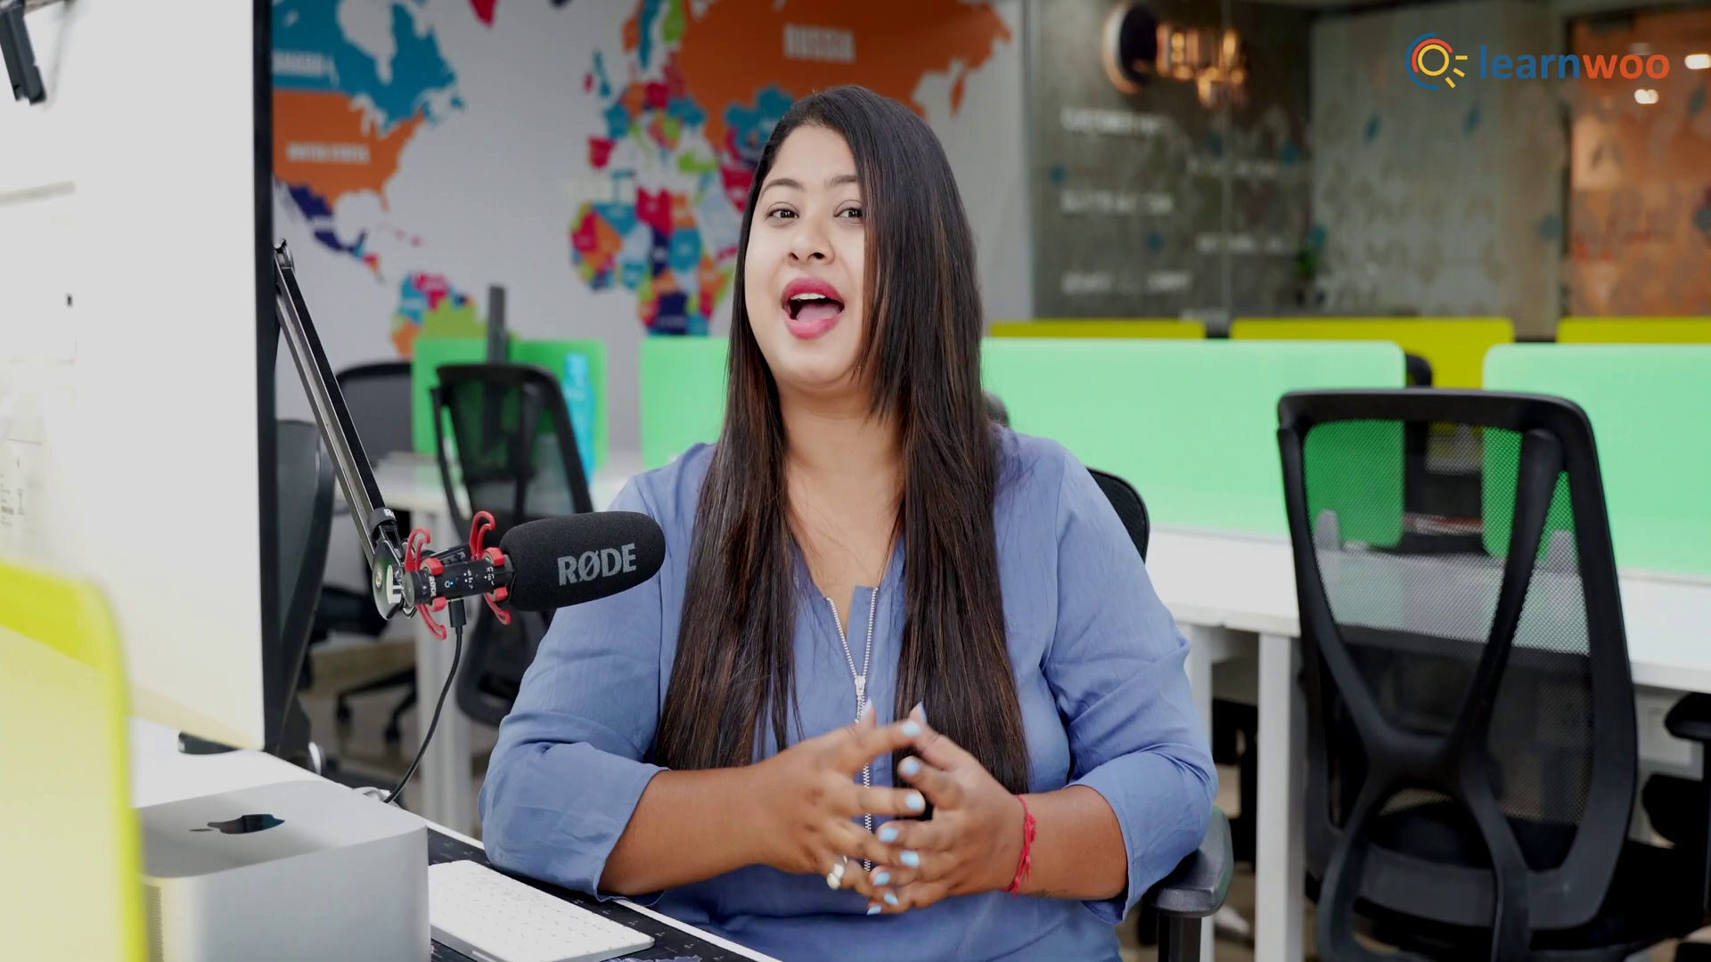